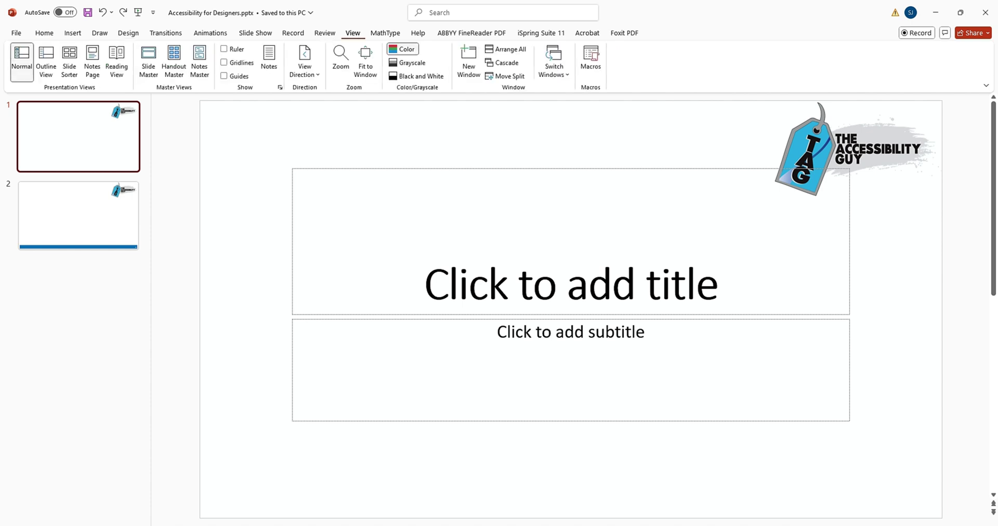
Switch to Slide Master view and select the top master slide for editing
click(148, 61)
click(78, 137)
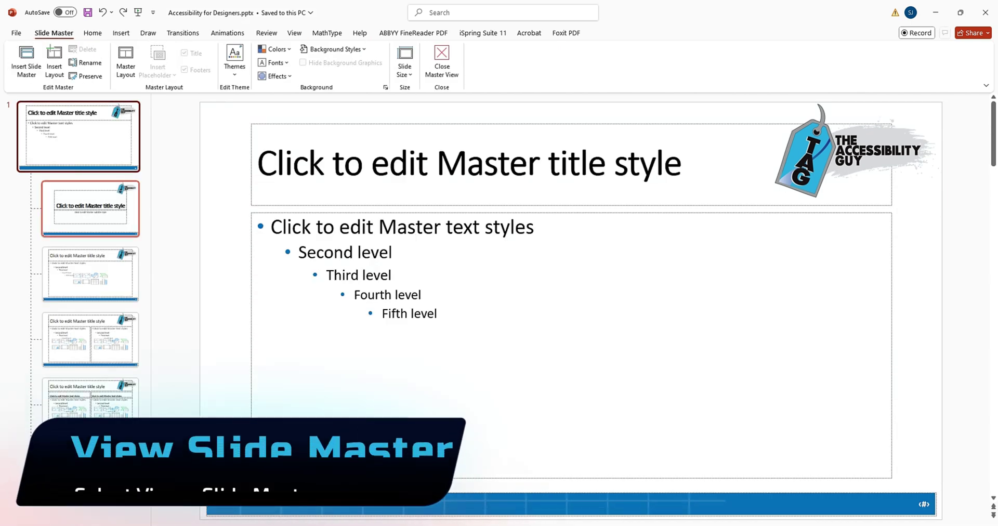
Delete the old TAG logo from the top slide master
click(91, 209)
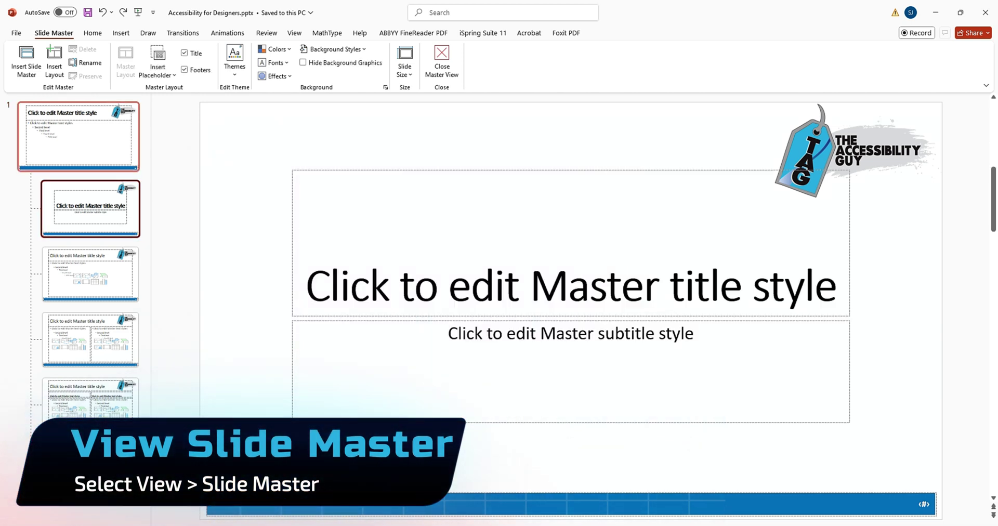
click(78, 136)
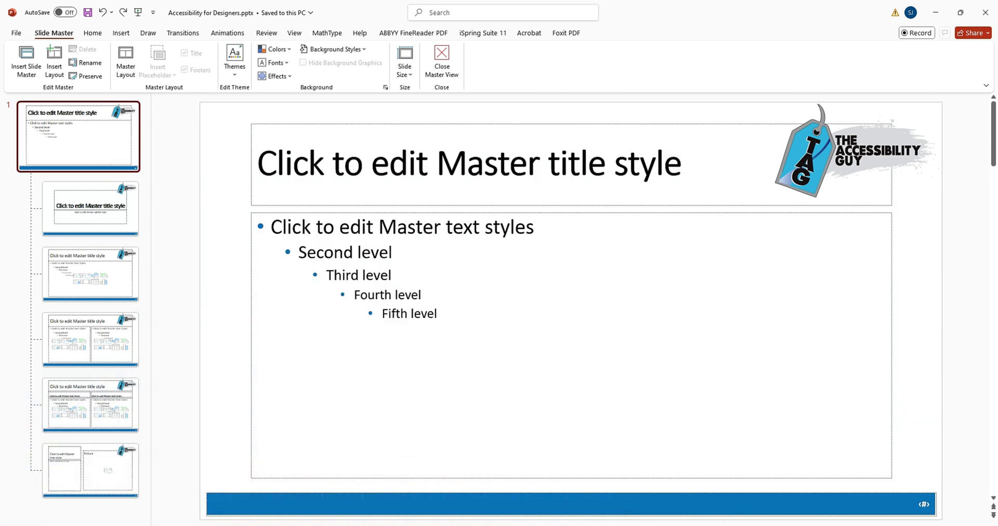
click(853, 153)
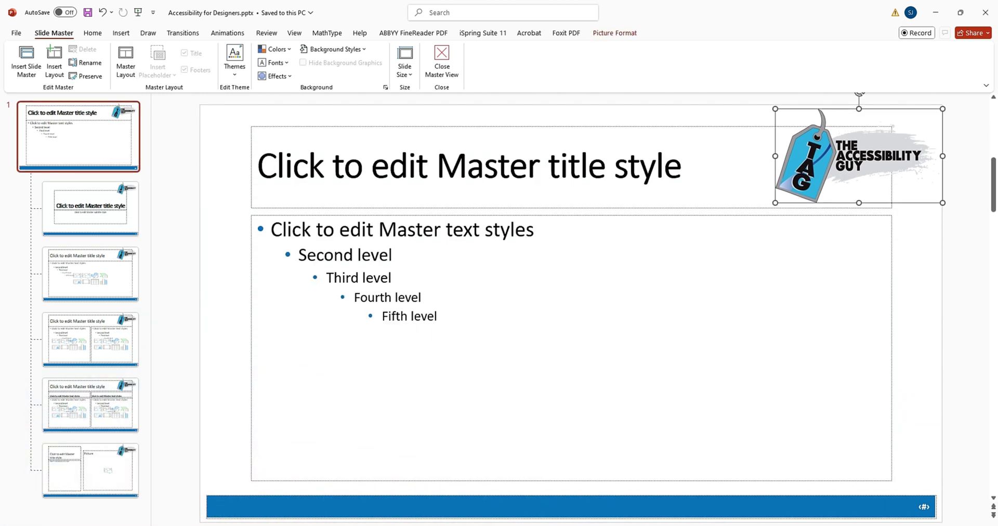
key(Delete)
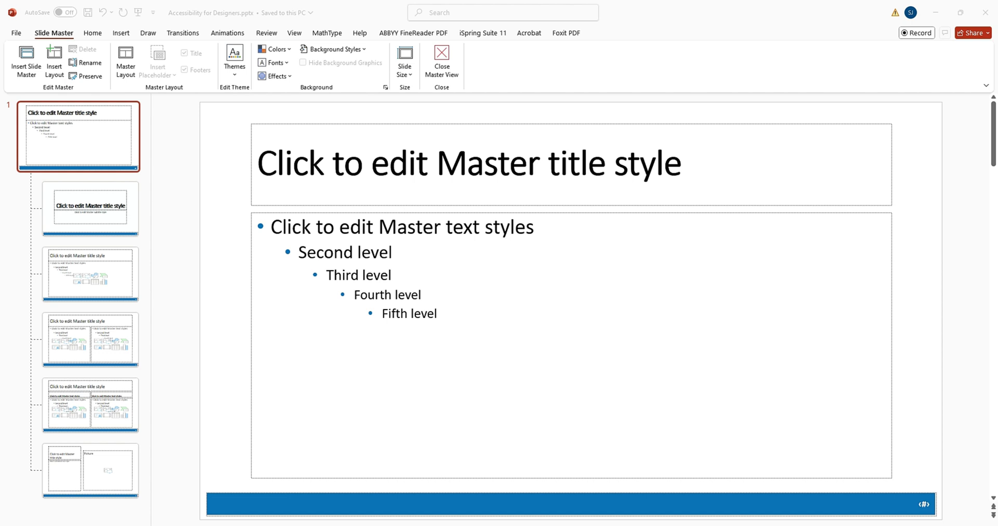
Paste the round TAG logo, shrink it to 1.58" and place it top-right
key(ctrl+v)
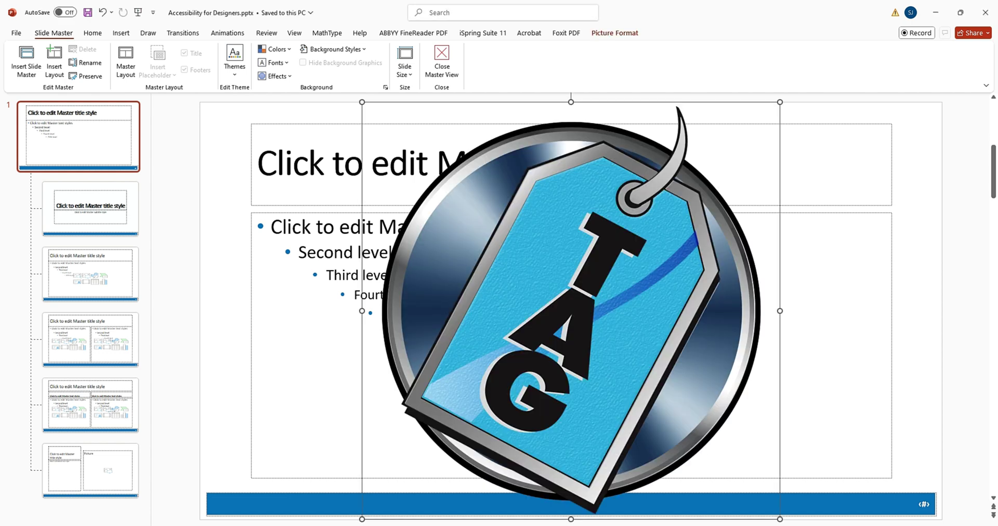
drag(362, 102, 686, 430)
drag(733, 473, 875, 164)
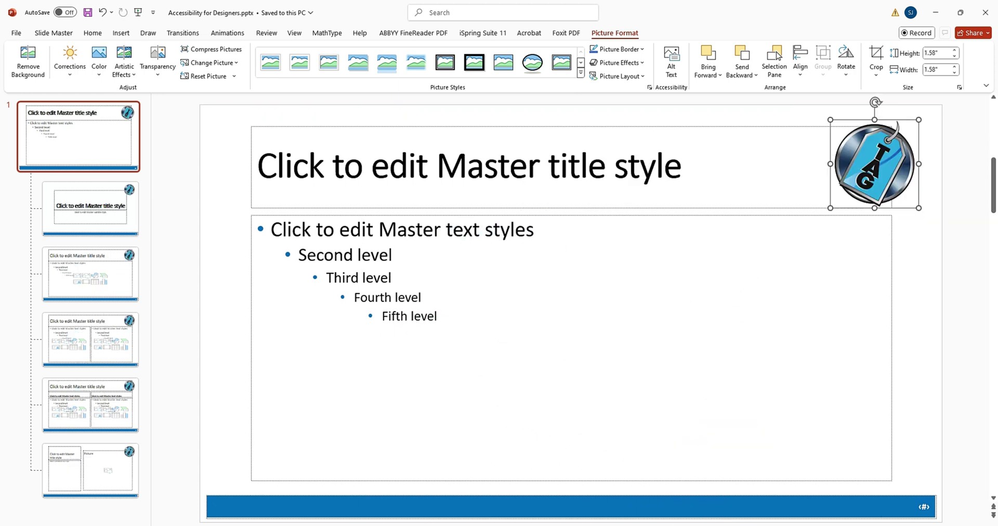
right_click(866, 154)
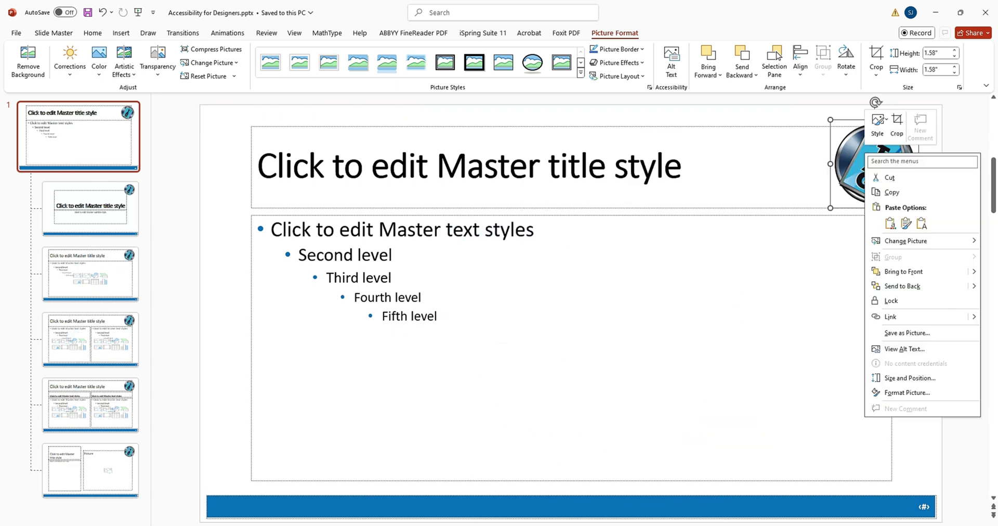
Give the logo the alt text 'The accessibility guy logo' and check it on the layouts
click(904, 349)
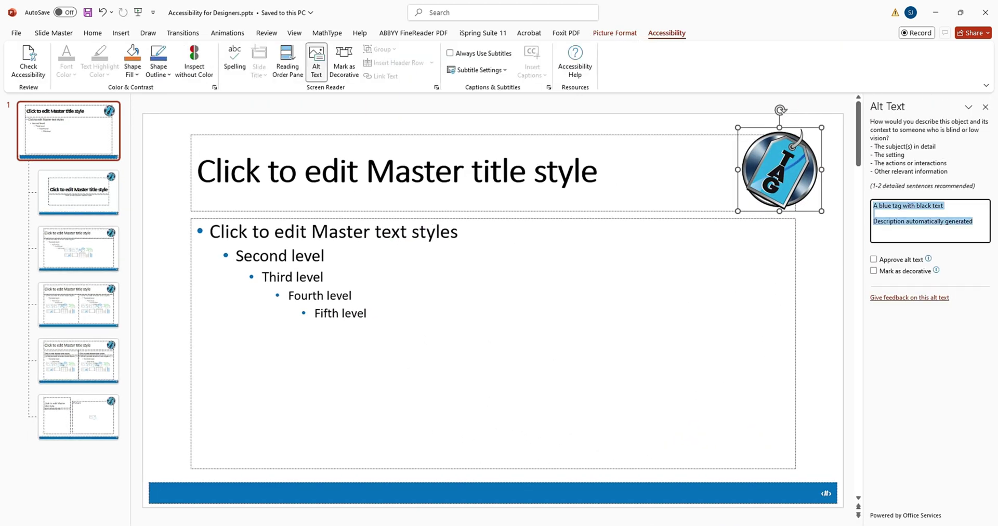
text(The a)
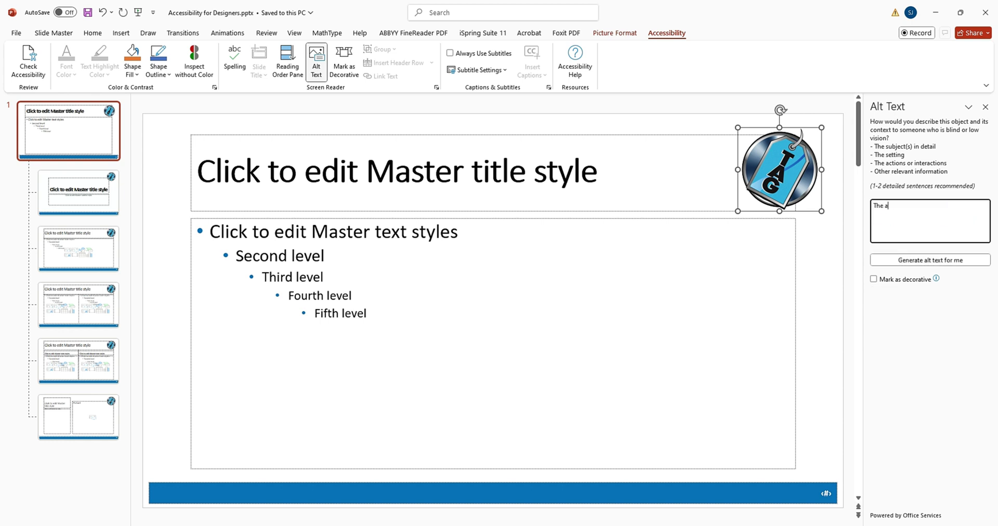
text(ccessibility guy logo)
click(78, 192)
click(78, 248)
click(78, 304)
Review the remaining layouts, then return to the master and select its blue footer bar
click(78, 361)
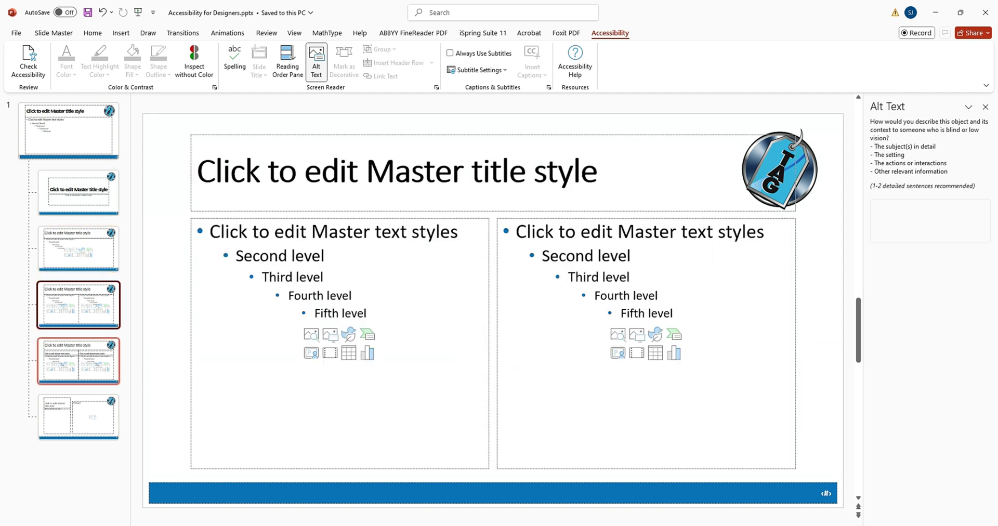
click(78, 417)
click(78, 192)
click(68, 131)
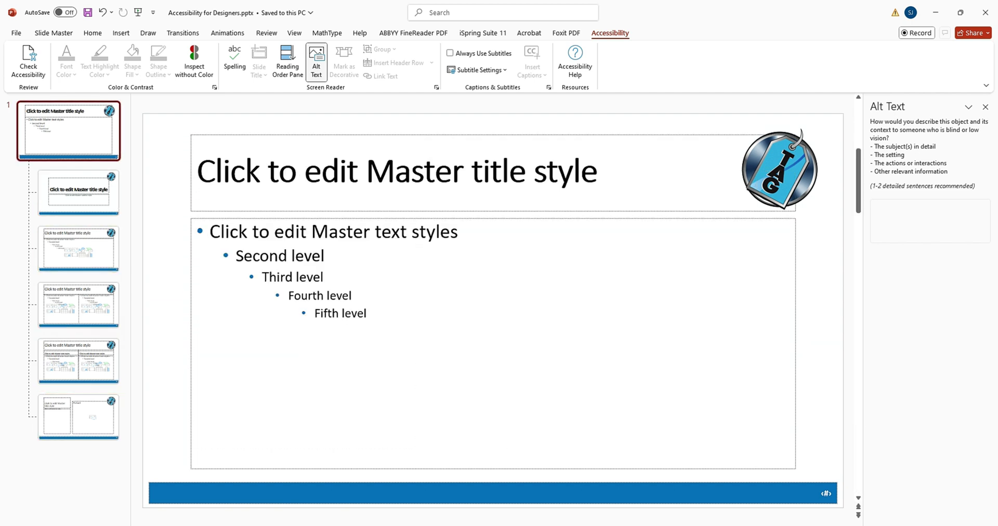
click(493, 493)
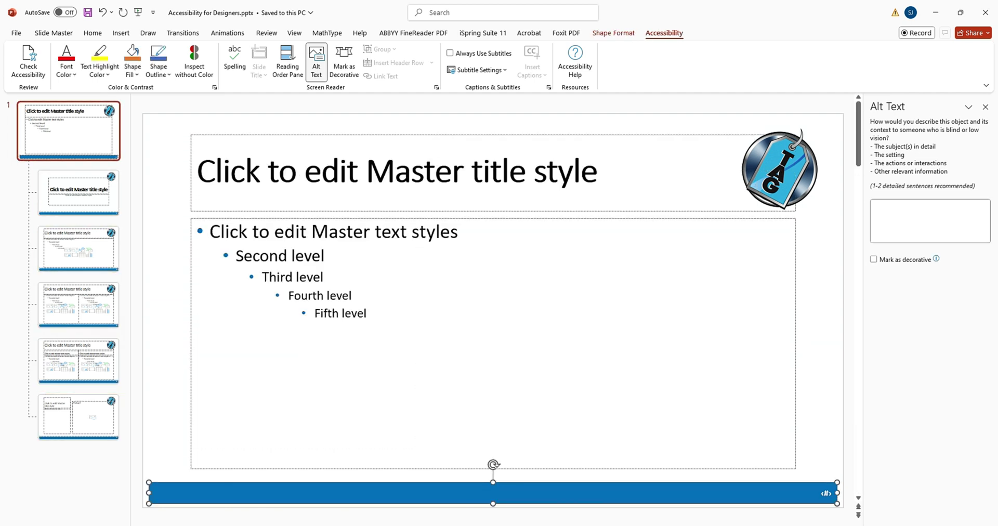
Fill the master's footer bar with light cyan
click(985, 107)
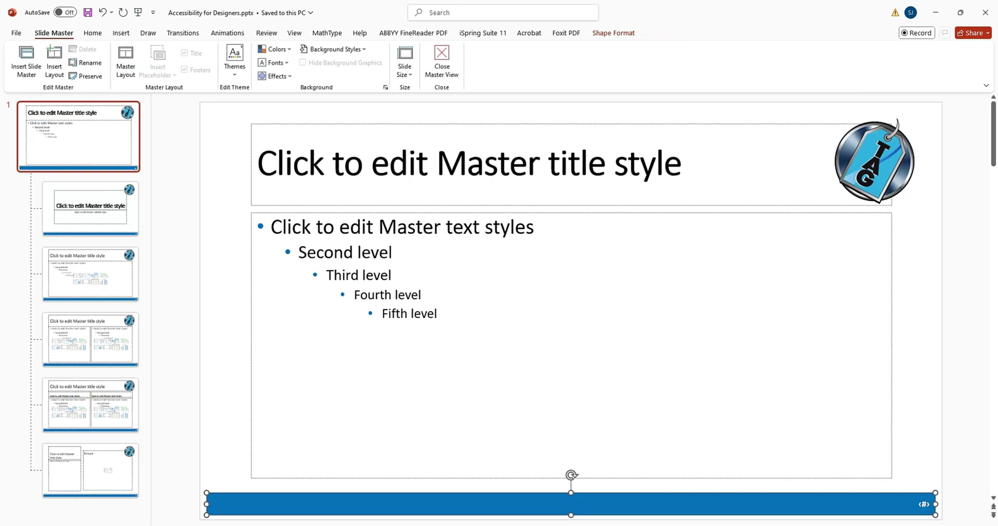
click(613, 33)
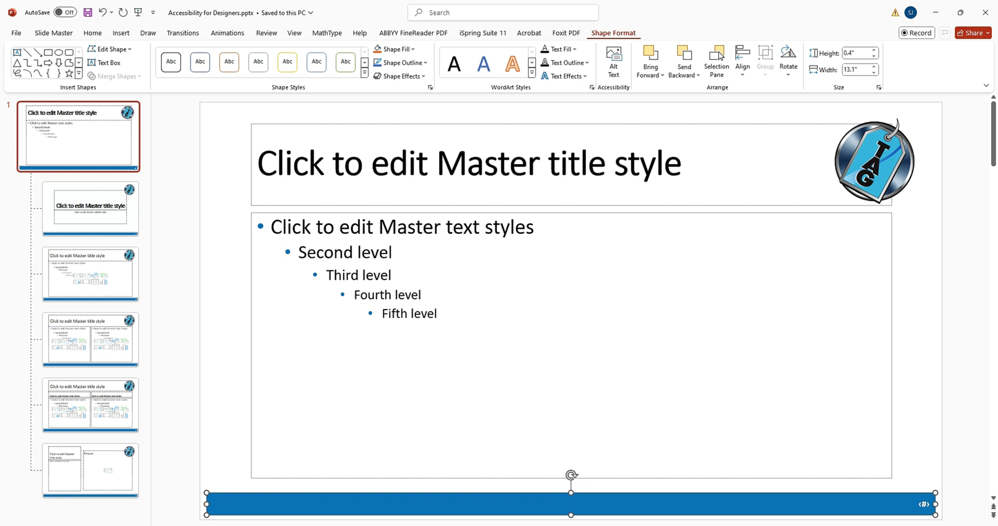
click(394, 49)
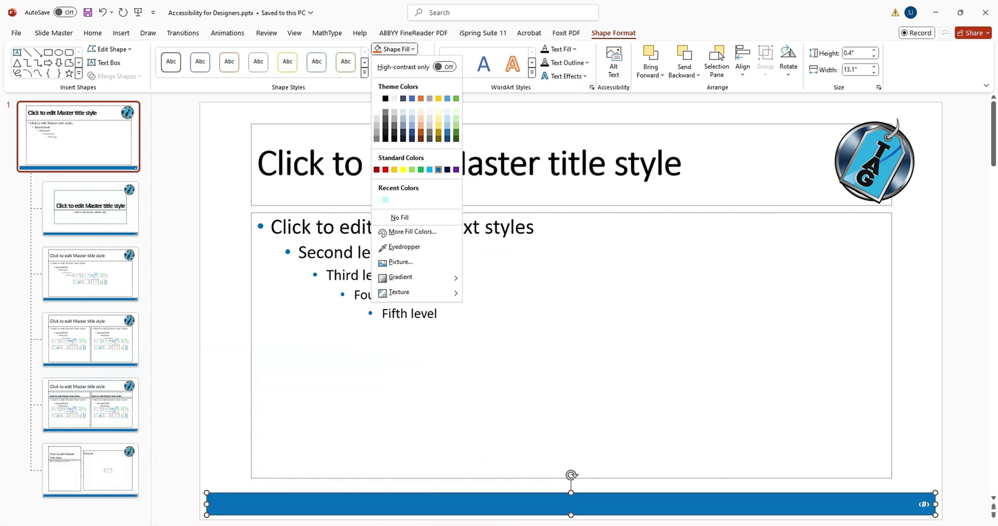
key(Escape)
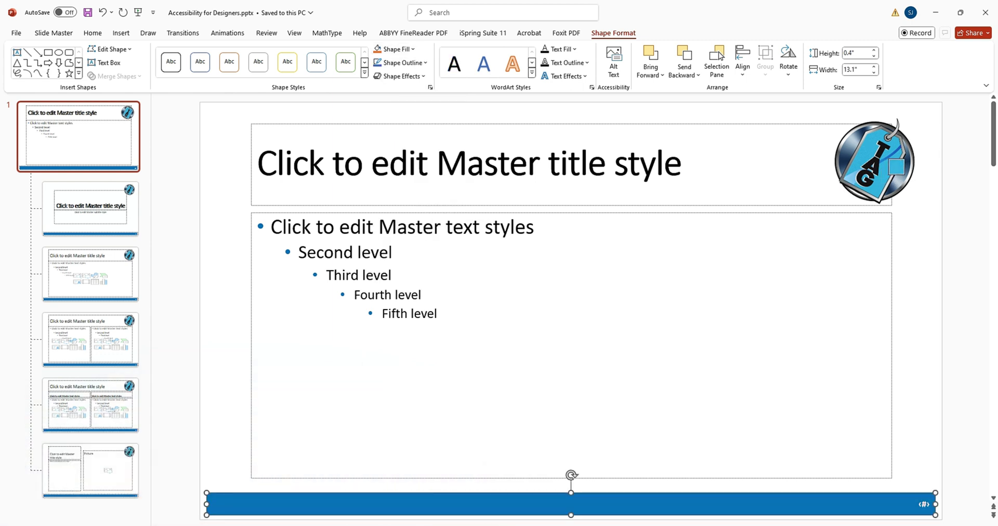
key(ctrl+y)
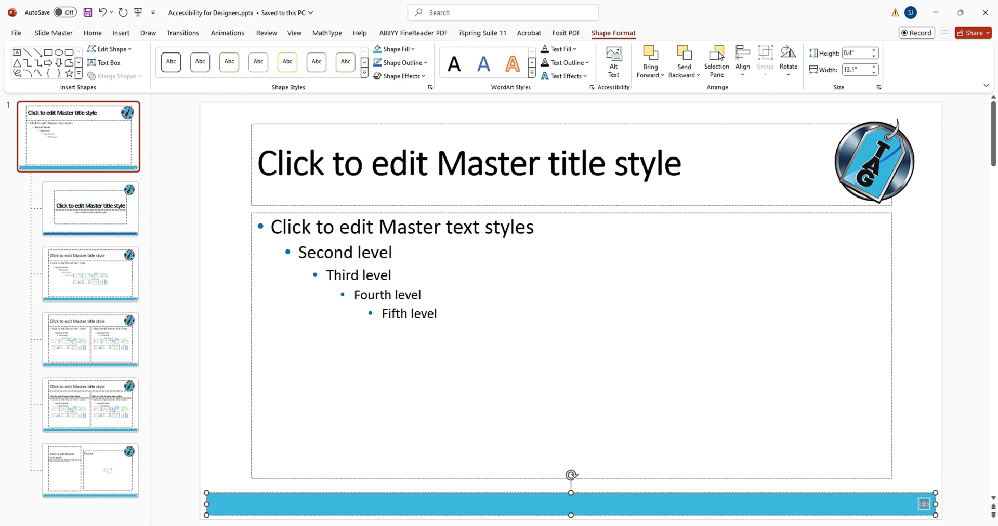
Make the footer's page-number text black and enlarge it from 12 to 14 pt
key(alt+h)
key(f)
key(c)
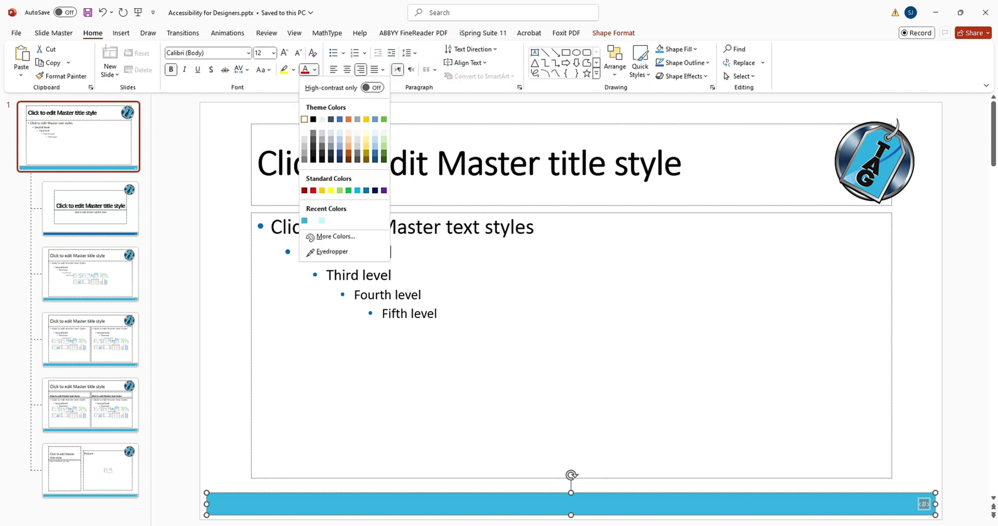
key(Right)
key(Return)
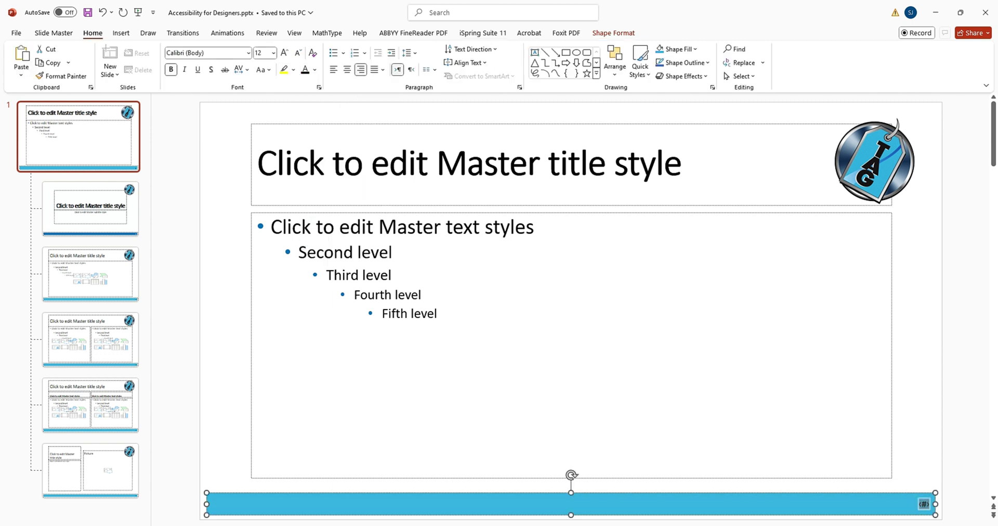
key(ctrl+shift+period)
key(Down)
key(Down)
key(Down)
key(Down)
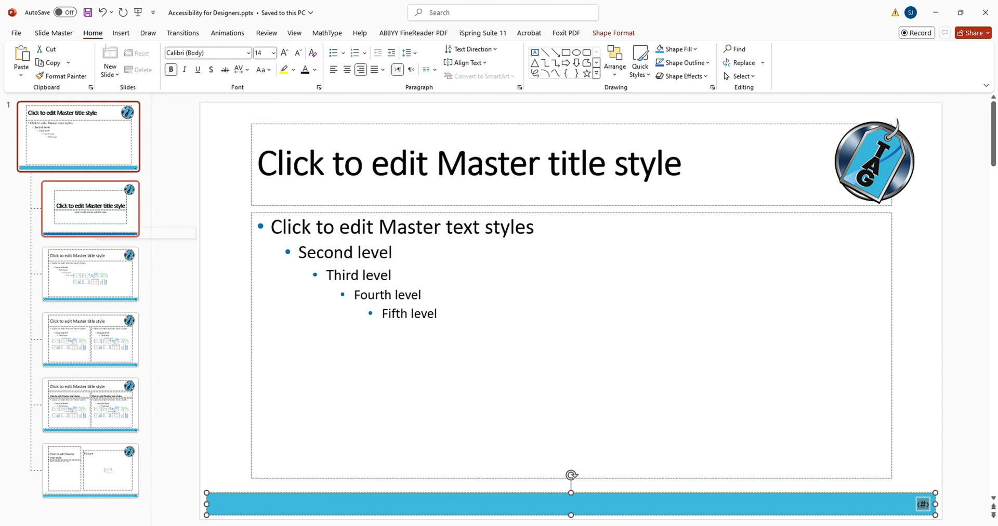
Delete the Title Slide layout's blue footer bar and paste in the champion belt picture
key(Down)
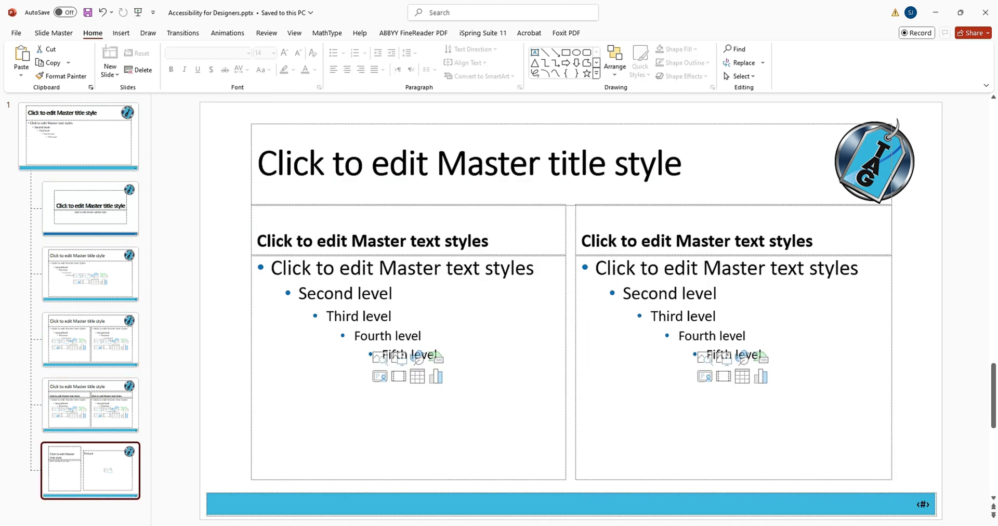
click(90, 208)
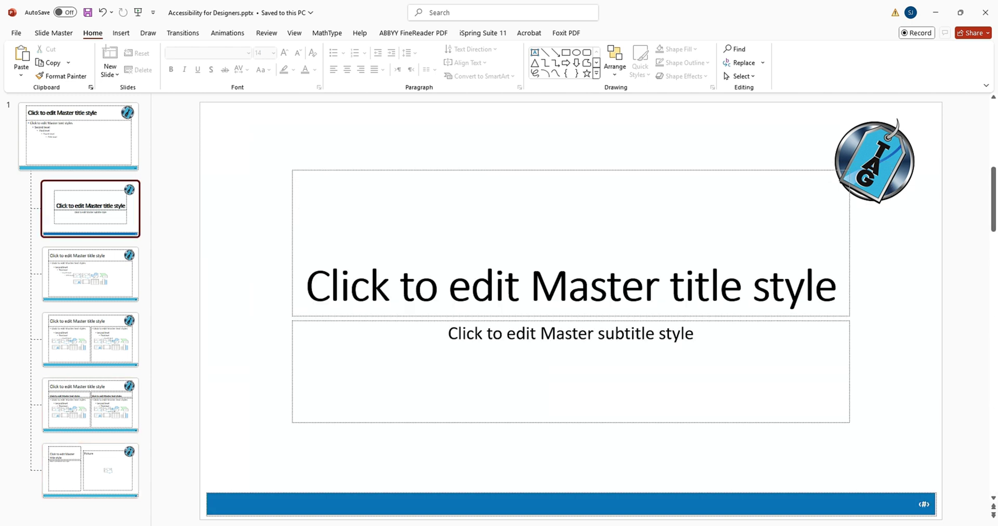
click(571, 504)
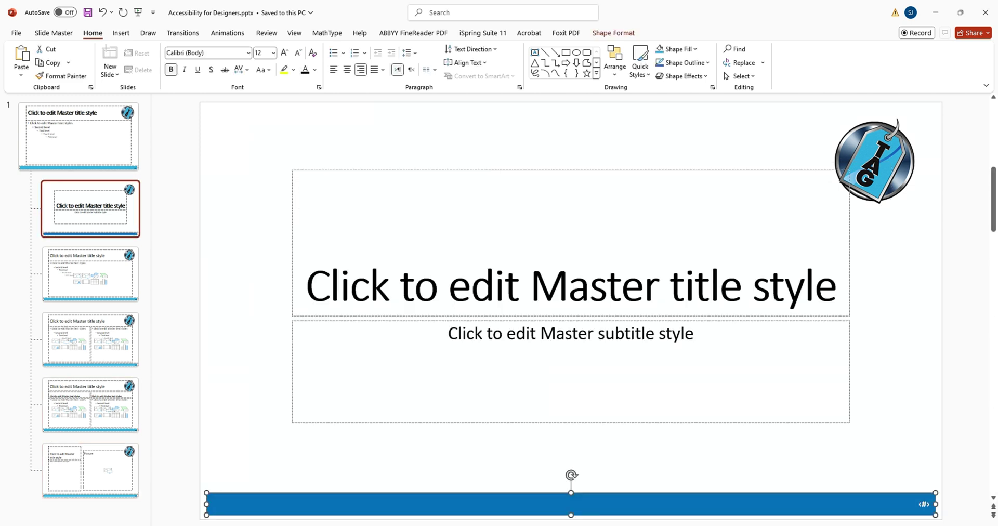
key(Delete)
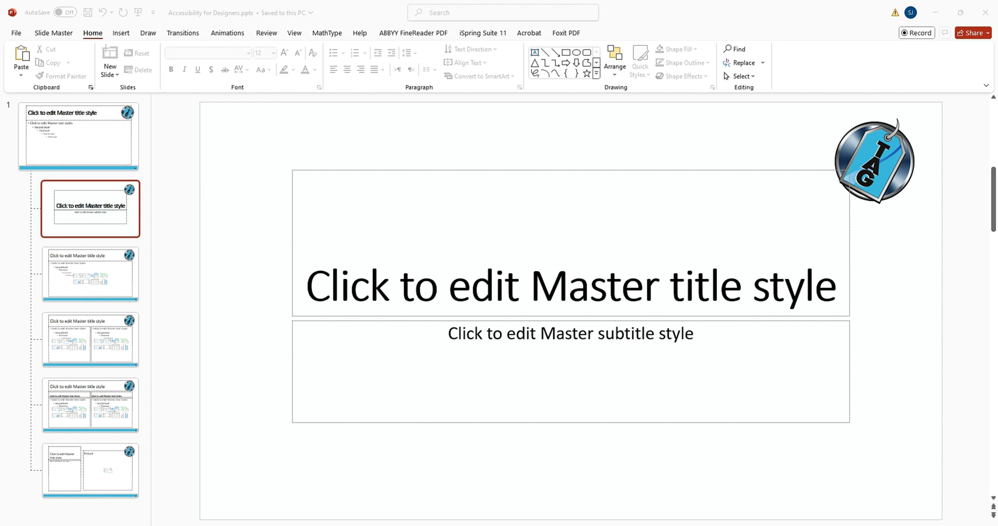
key(ctrl+v)
Shrink and reposition the belt picture, then make it 65% transparent
drag(942, 184, 556, 313)
drag(379, 376, 597, 437)
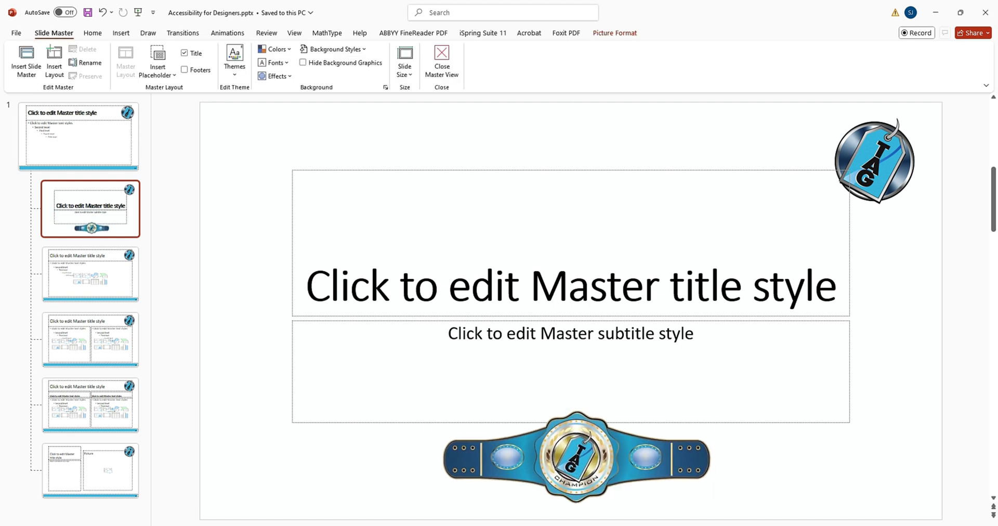
click(578, 458)
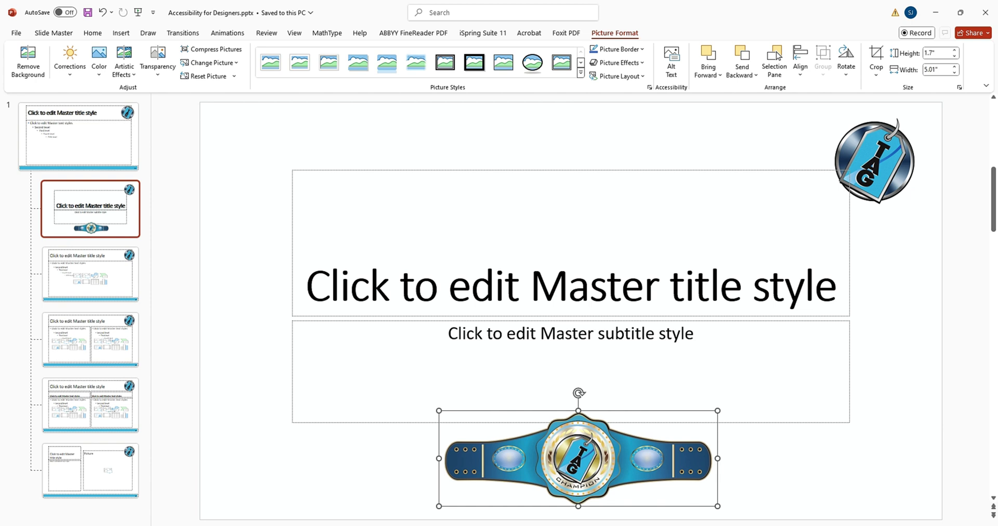
click(157, 60)
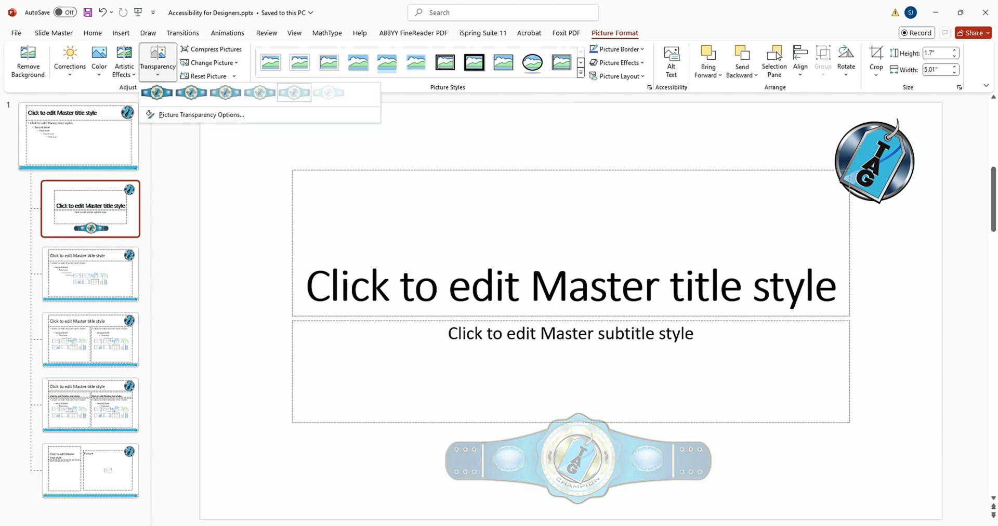
click(294, 93)
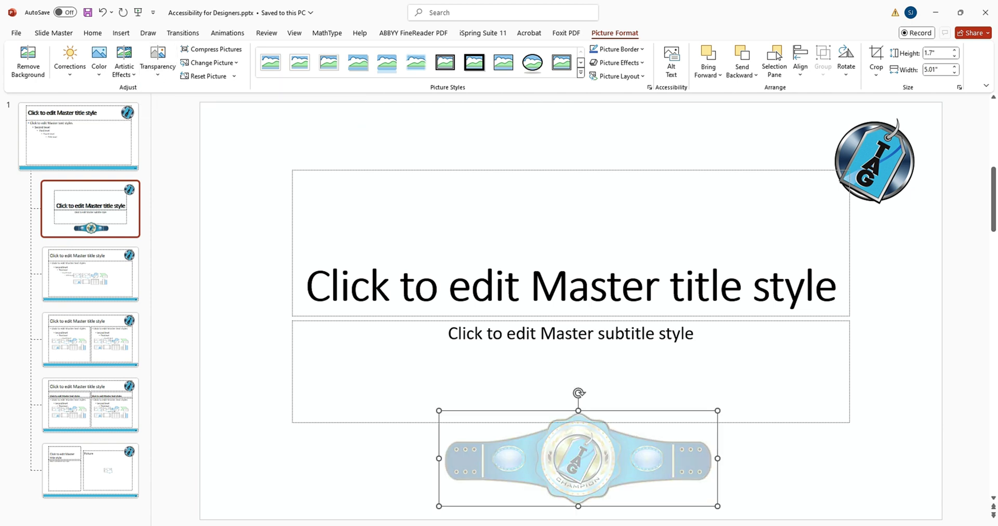
right_click(336, 122)
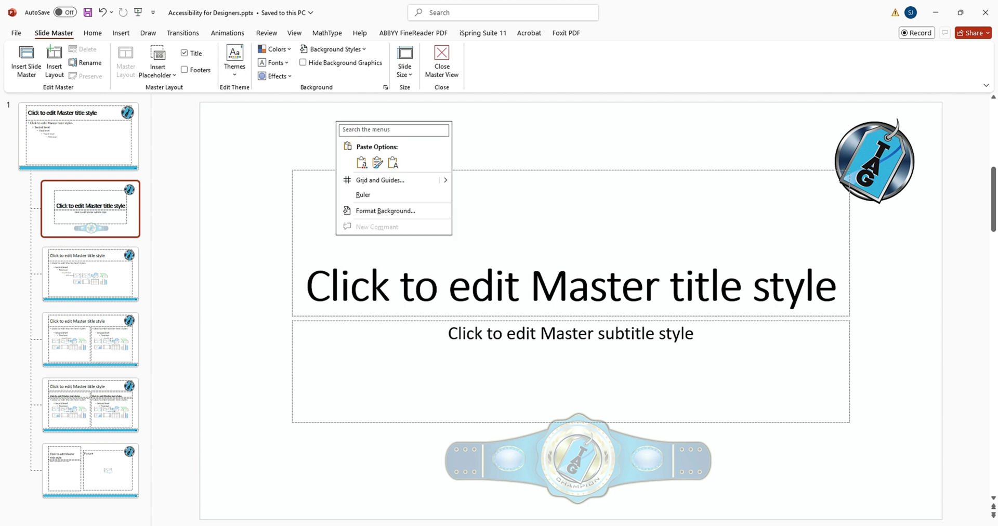
Switch the Title Slide background to a gradient fill using a light-blue preset
key(b)
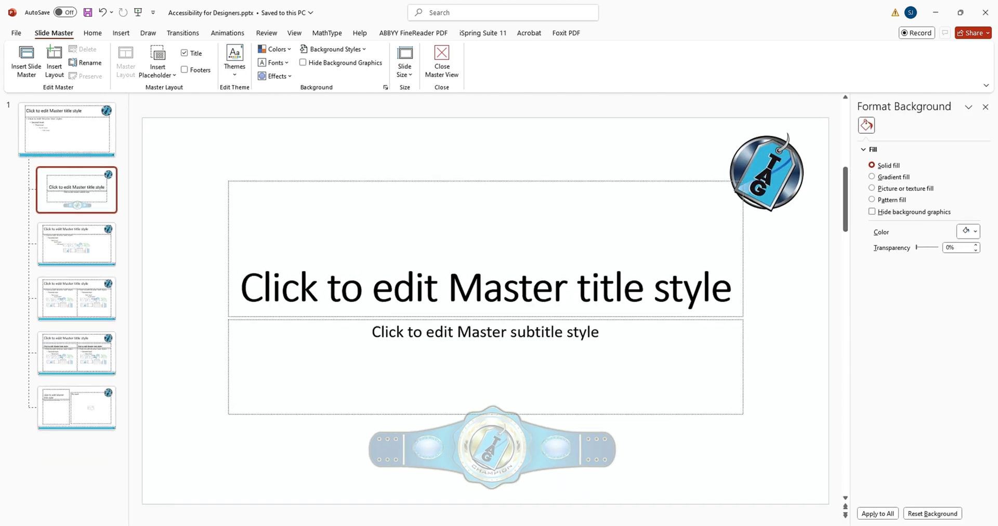
key(alt+g)
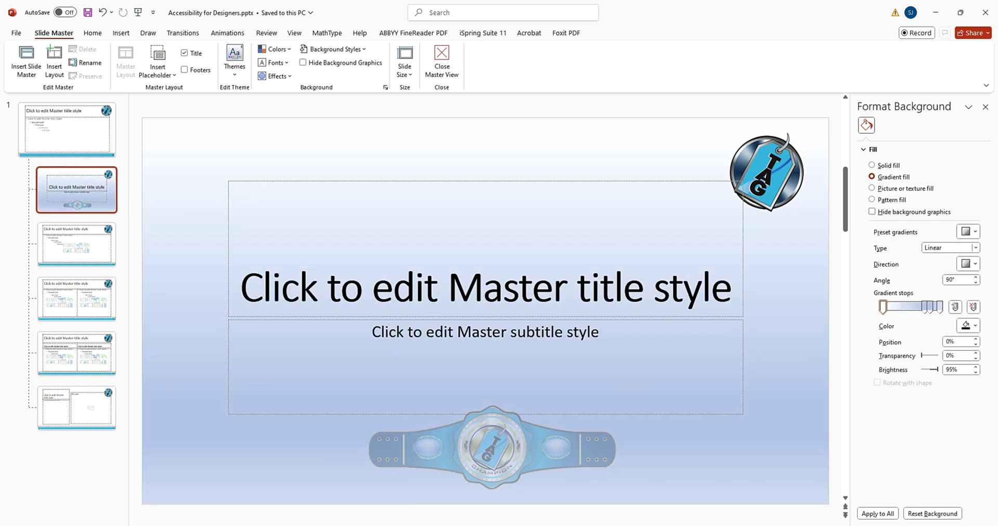
key(alt+r)
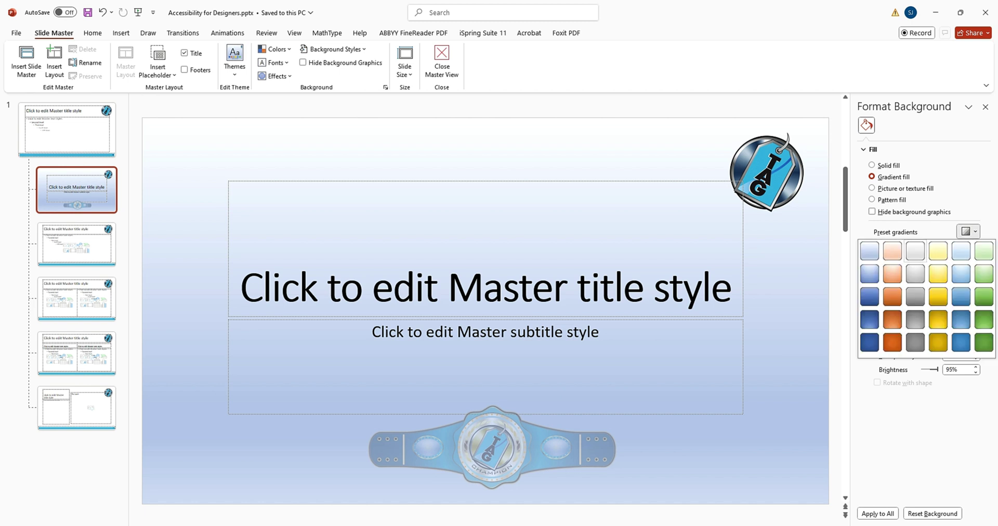
key(Right)
key(Return)
key(alt+r)
key(Left)
key(Down)
key(Return)
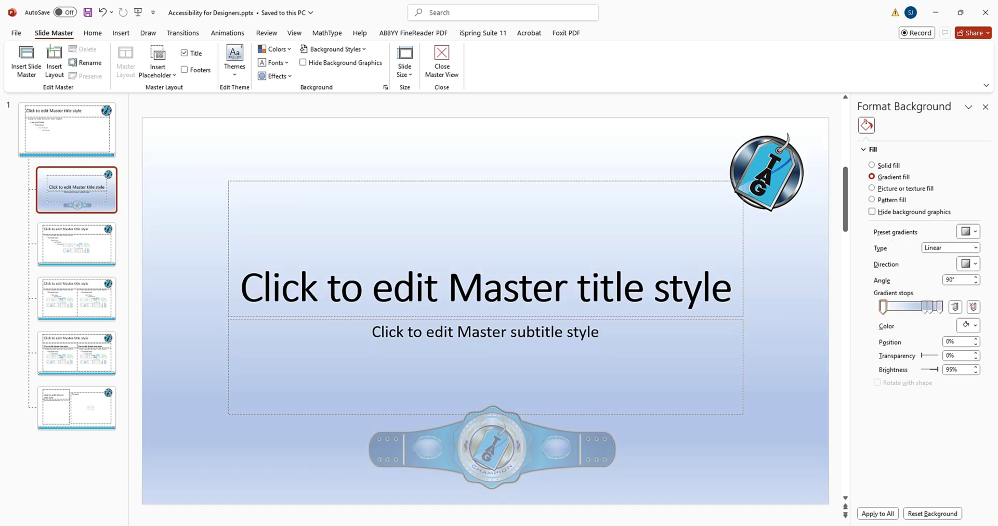
Recolour the gradient stops to light cyan and a custom blue
key(alt+c)
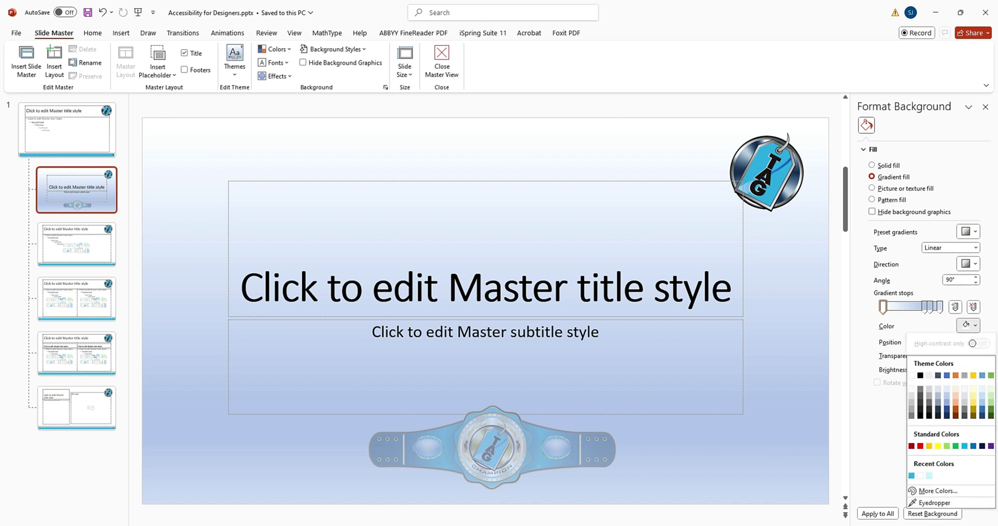
key(Return)
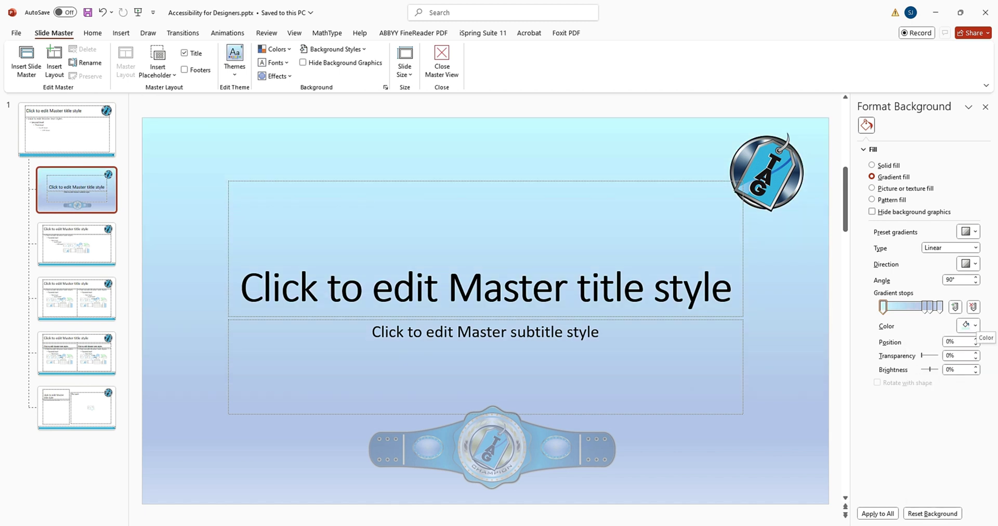
click(925, 307)
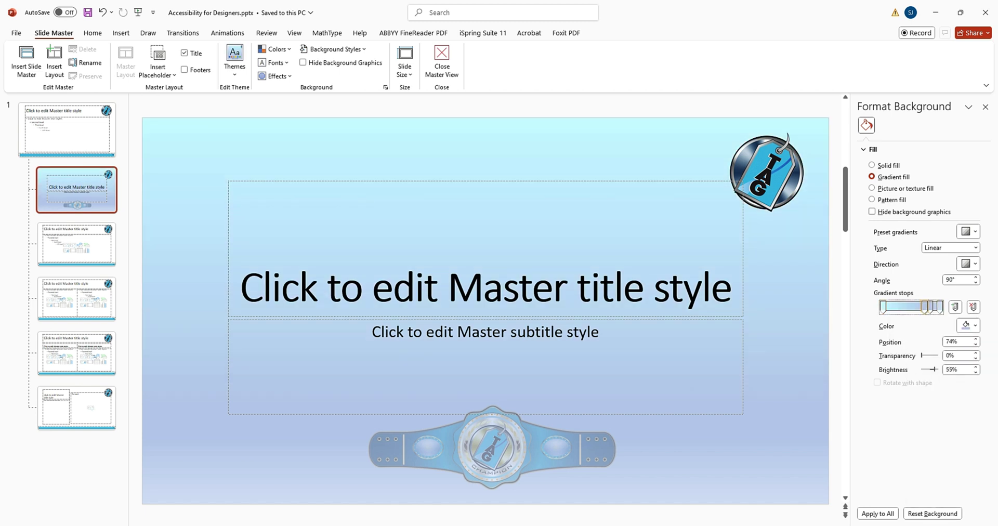
key(alt+c)
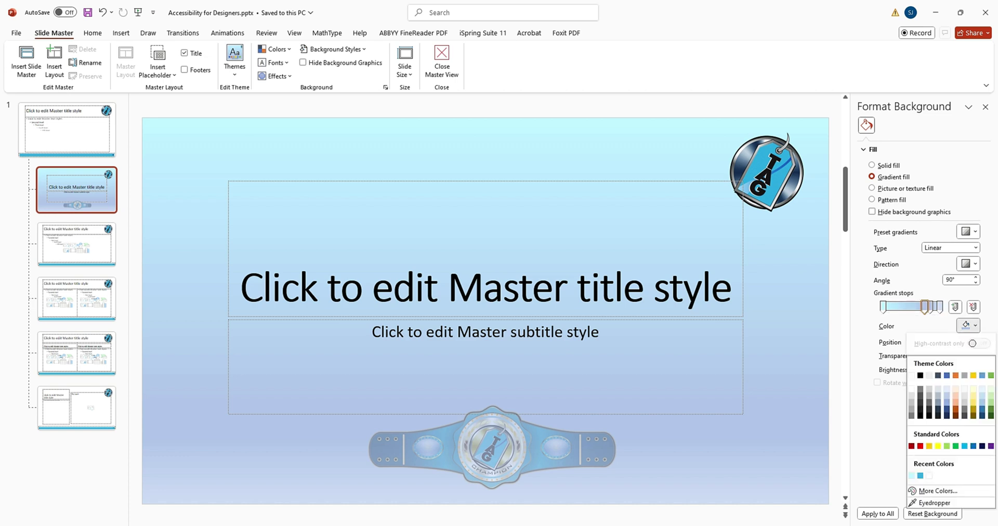
key(Return)
text(-14)
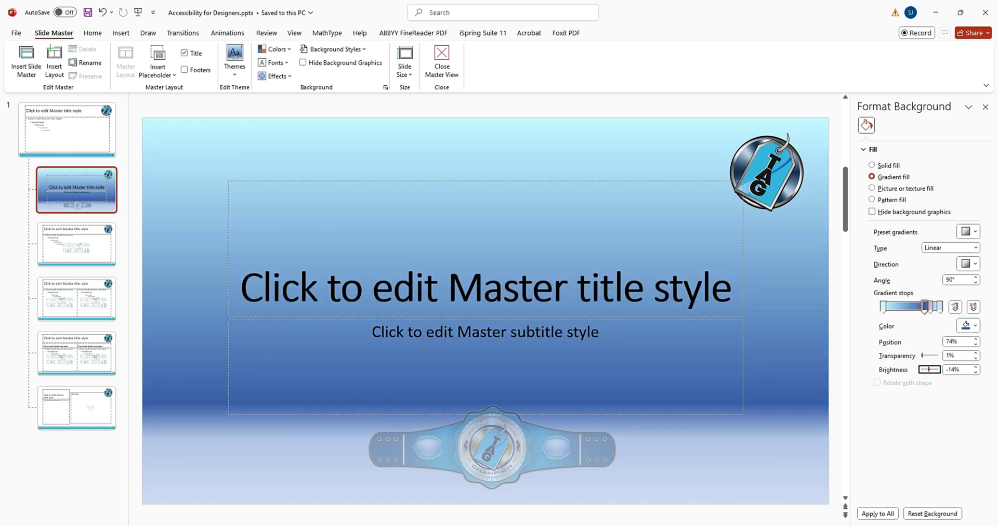
key(alt+c)
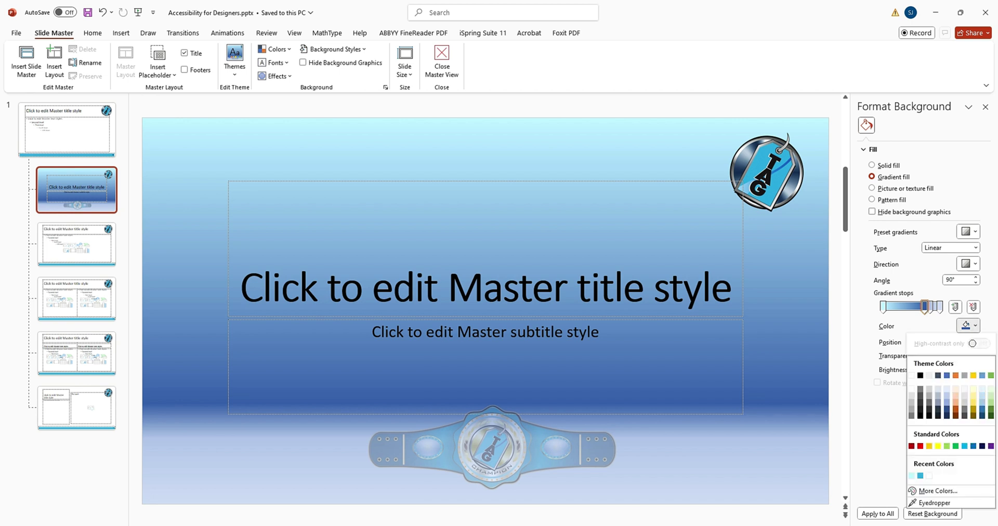
key(Up)
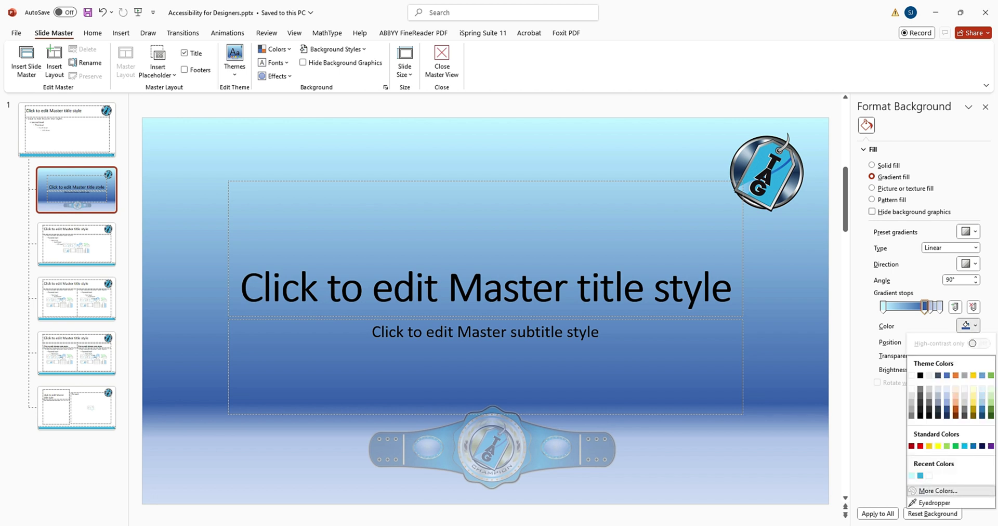
key(Return)
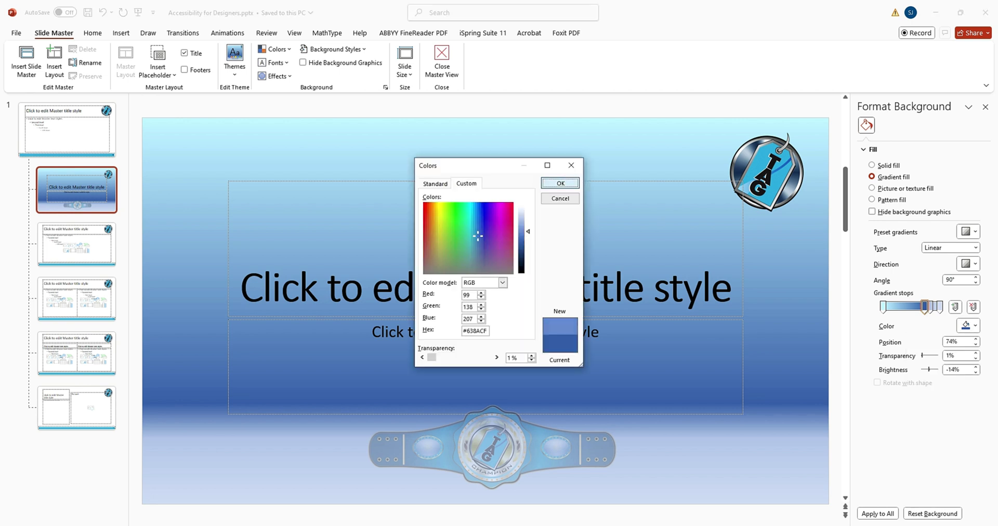
key(Return)
Try Radial, Rectangular and Path gradient types, then settle on Linear 90°
key(alt+Down)
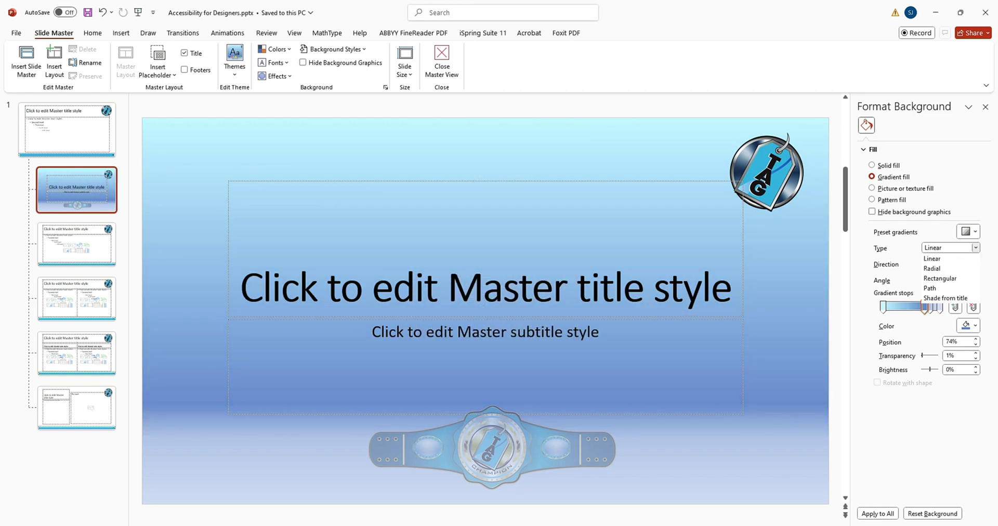
key(Down)
key(Return)
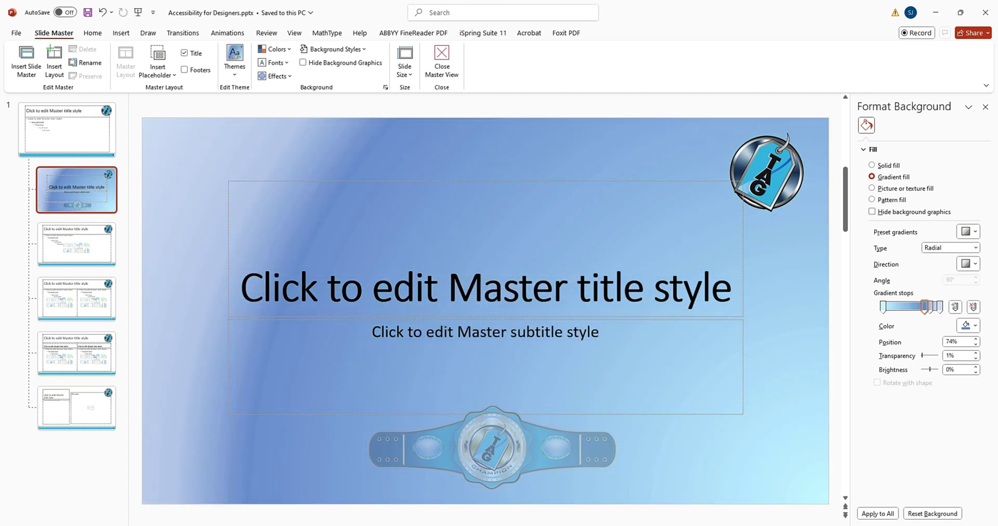
key(alt+Down)
key(Down)
key(Return)
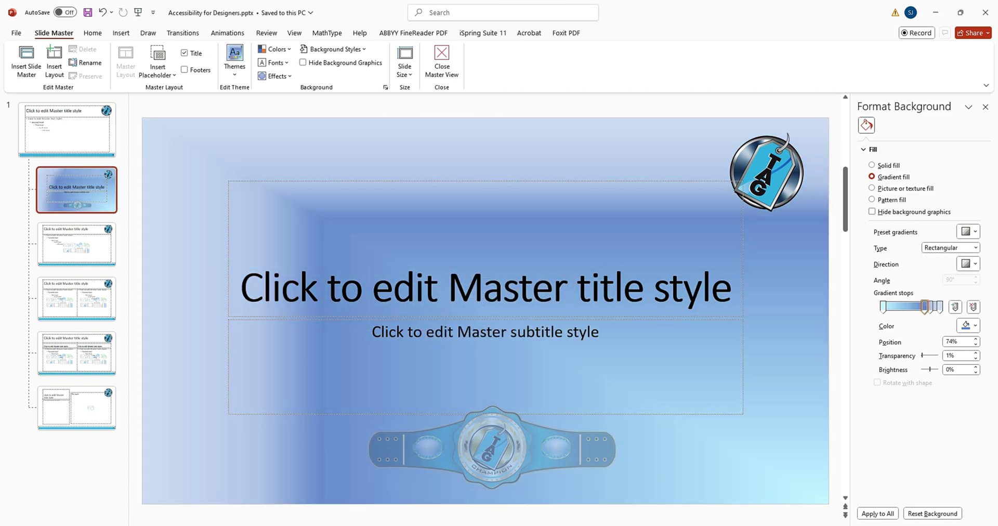
key(alt+Down)
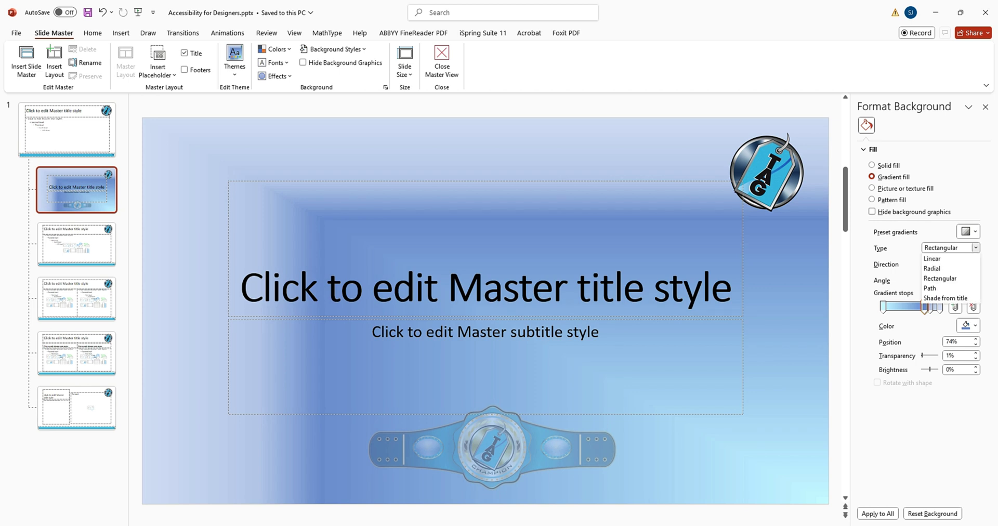
key(Down)
key(Return)
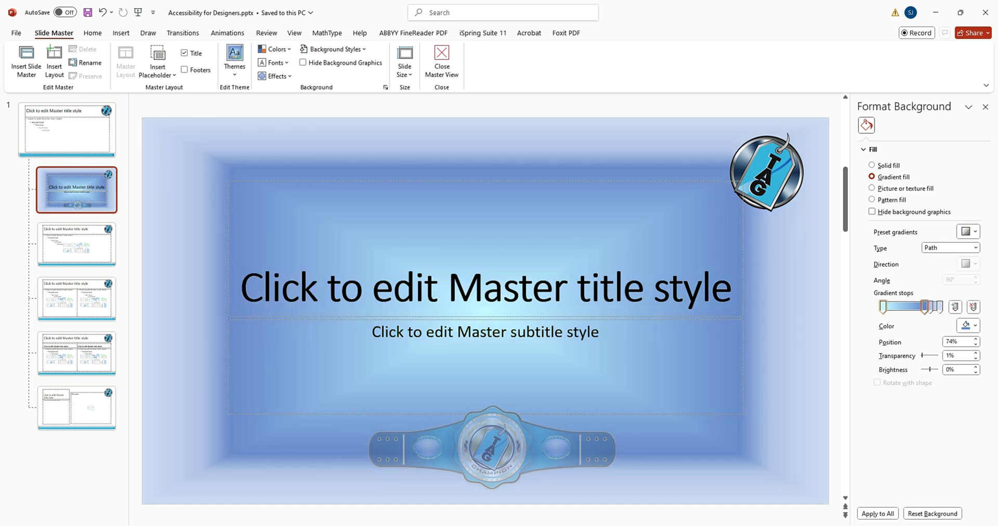
key(Down)
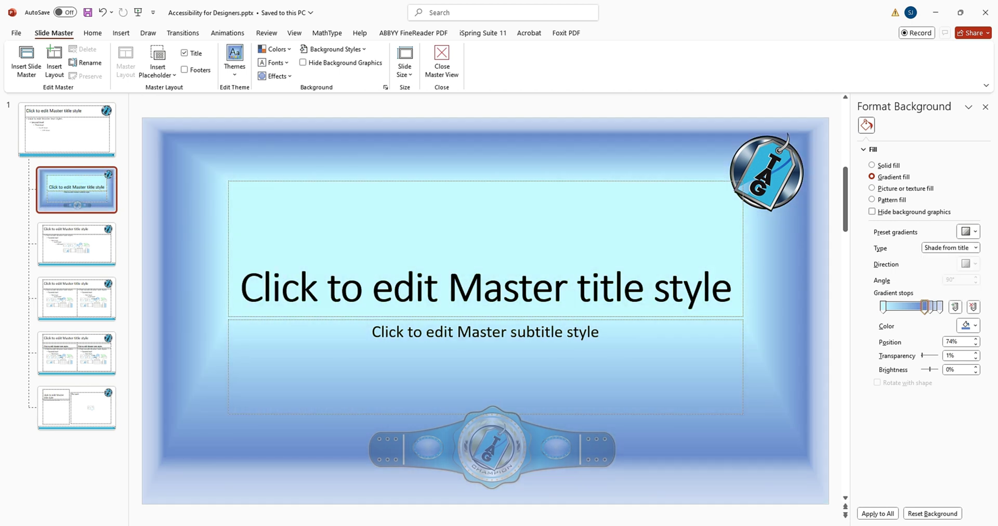
key(Home)
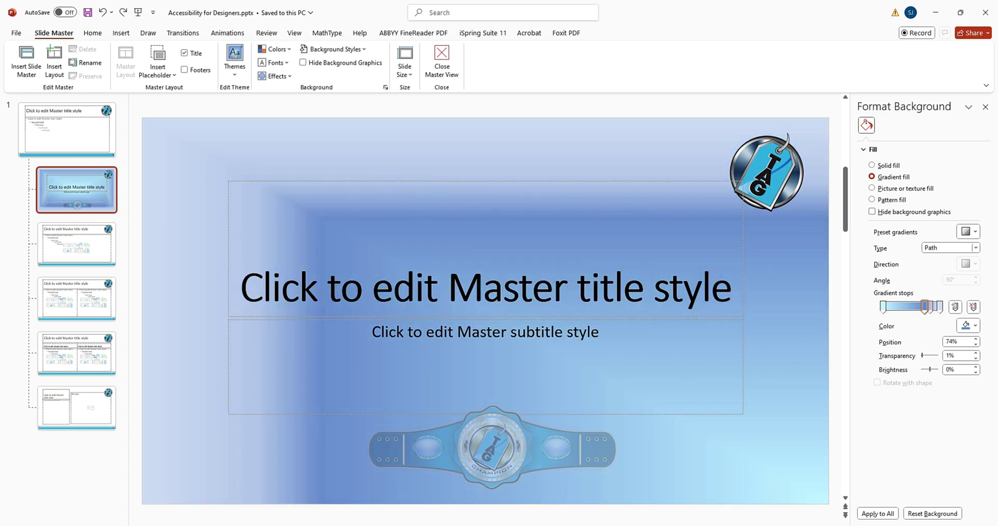
key(Down)
key(Up)
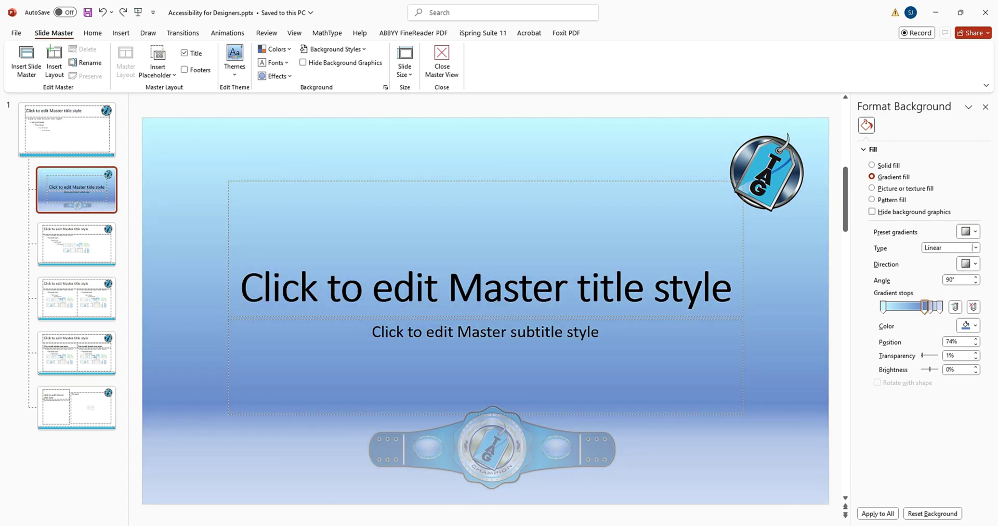
Centre the belt picture horizontally on the slide, then select the slide master
click(493, 448)
drag(492, 447, 485, 445)
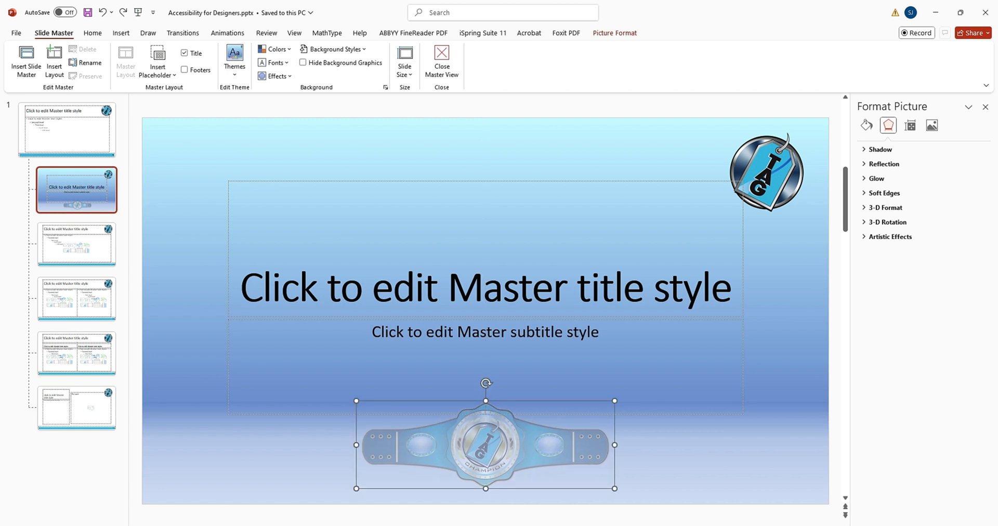
key(Escape)
key(Tab)
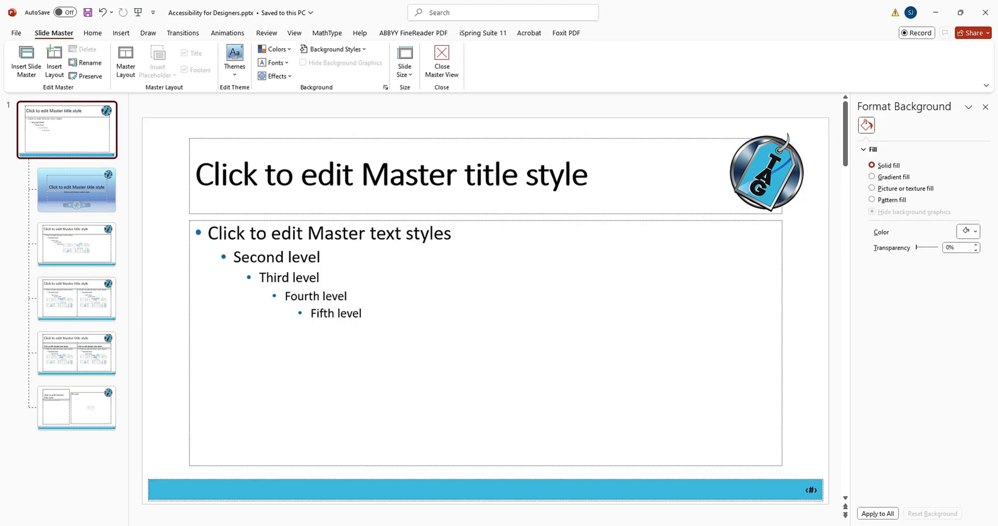
click(335, 174)
Change the master title font, trying Aptos before settling on Calibri (Body)
click(92, 33)
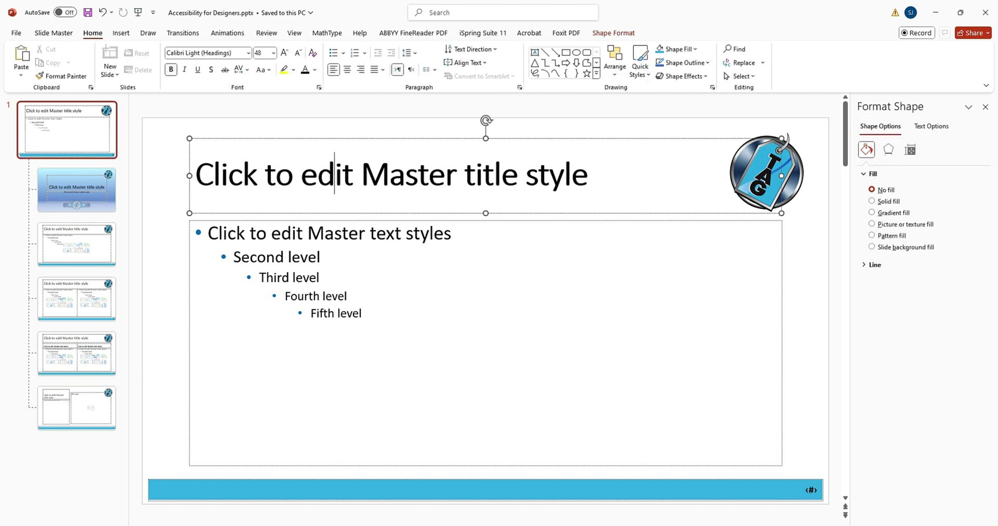
triple_click(335, 174)
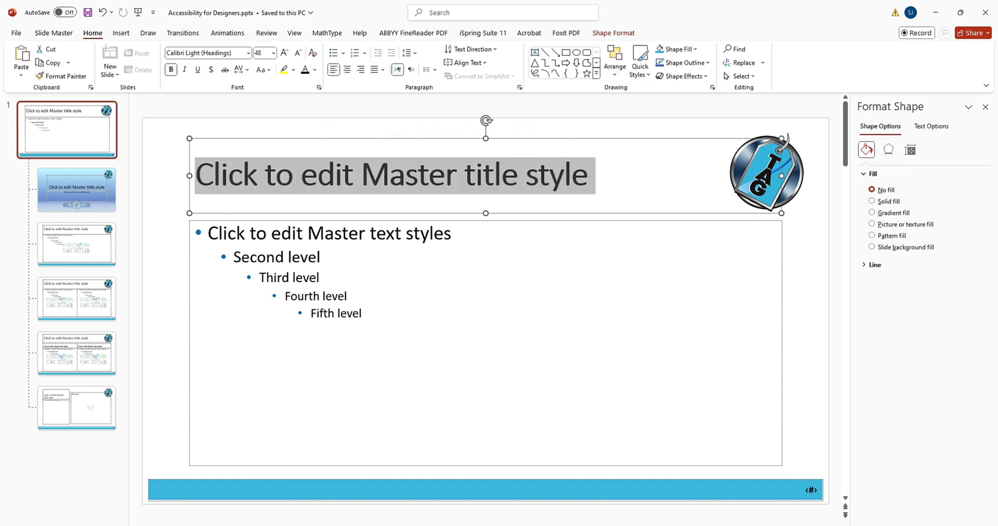
click(248, 52)
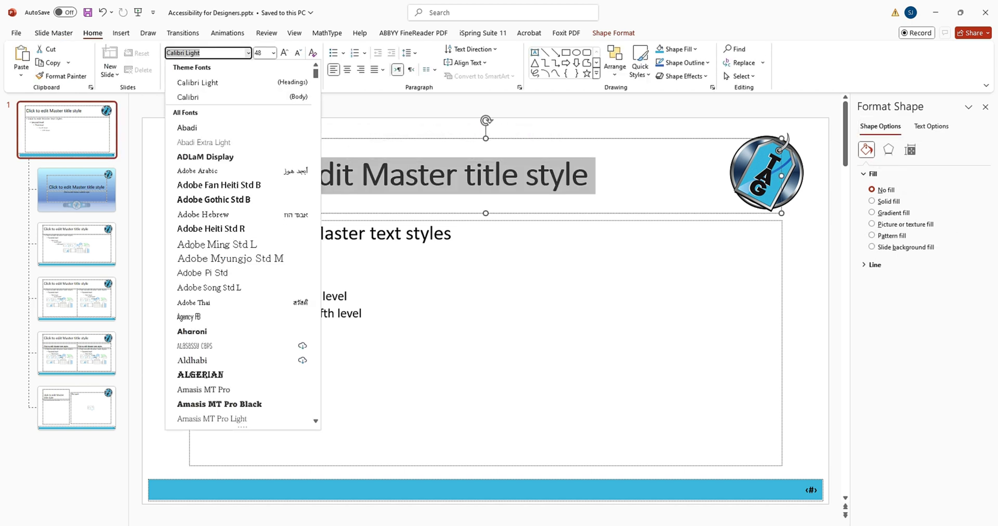
text(S)
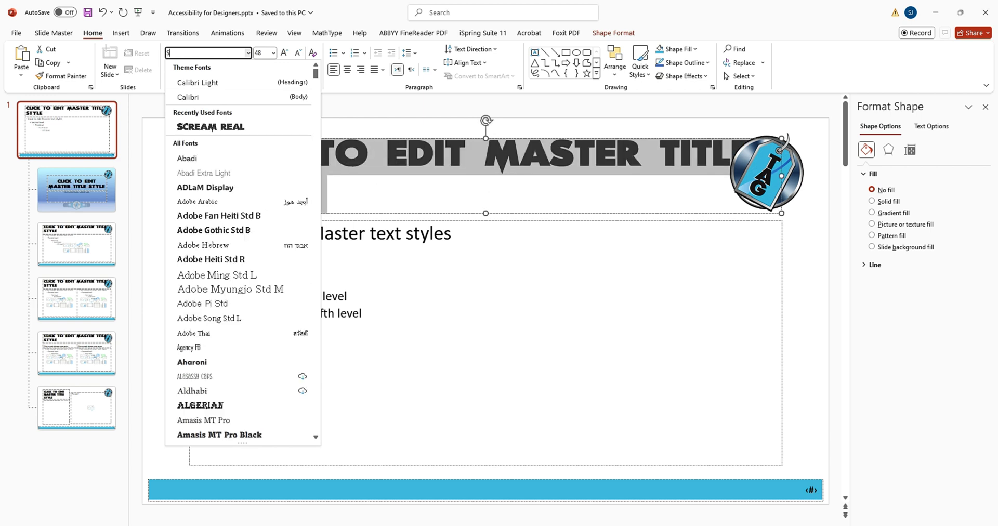
key(BackSpace)
text(Aptos)
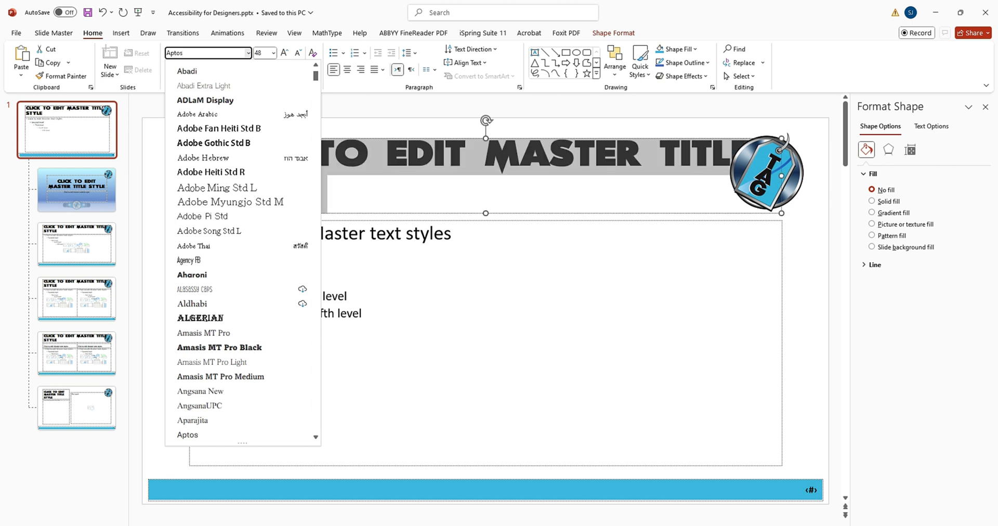
key(Return)
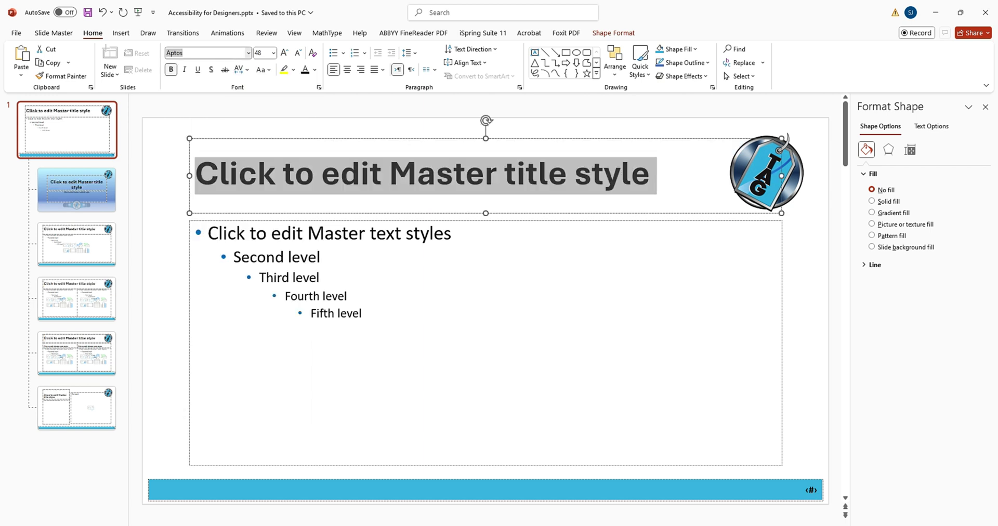
click(249, 53)
click(198, 96)
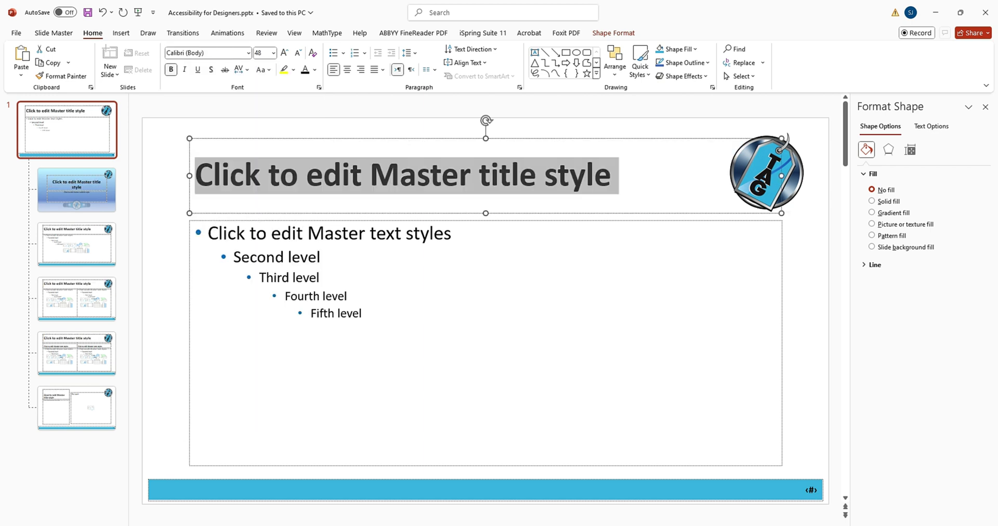
click(76, 189)
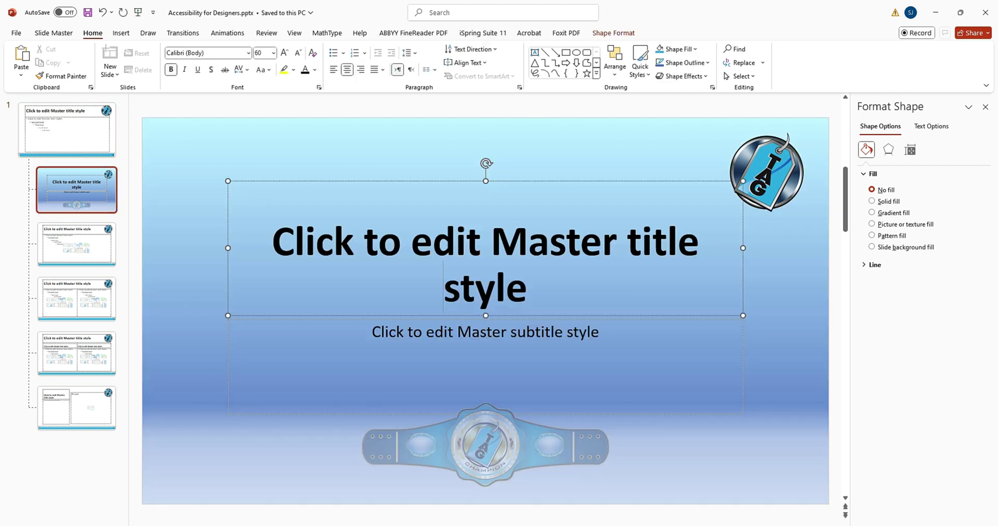
click(77, 243)
Review the master and the Title Slide, Title and Content, Two Content and Comparison layouts
click(66, 130)
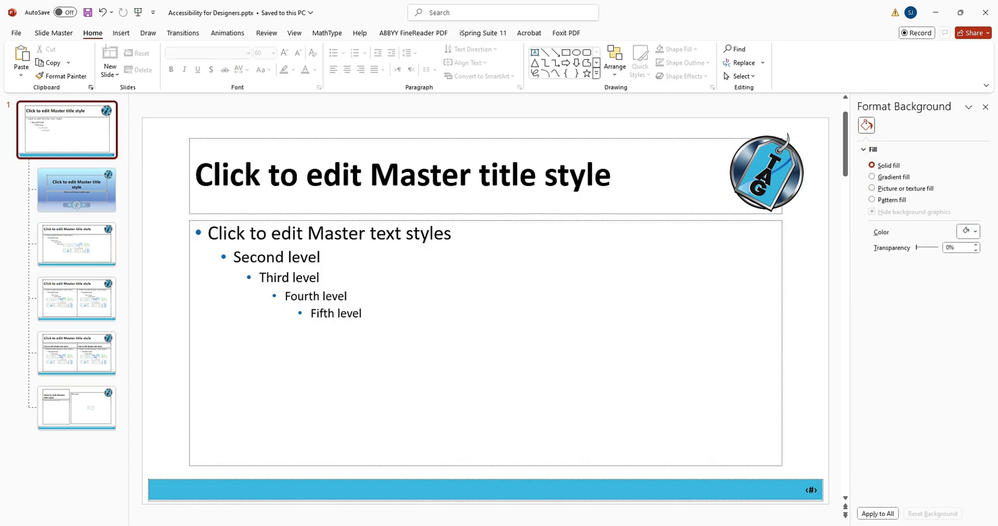
click(267, 233)
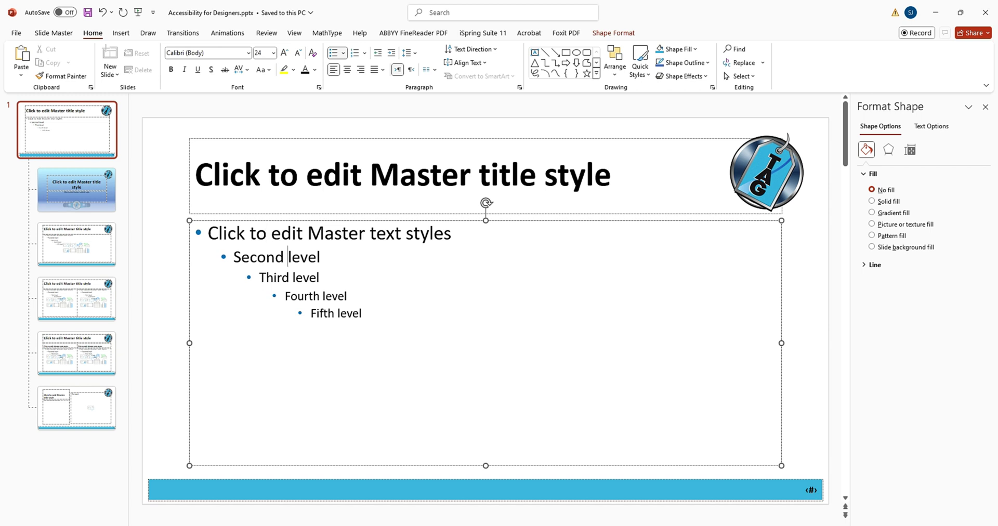
click(77, 190)
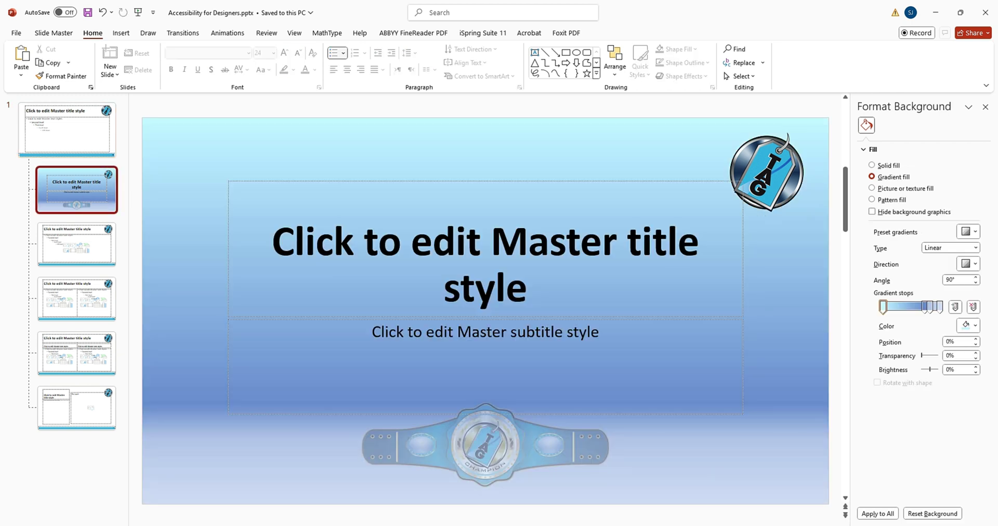
click(67, 130)
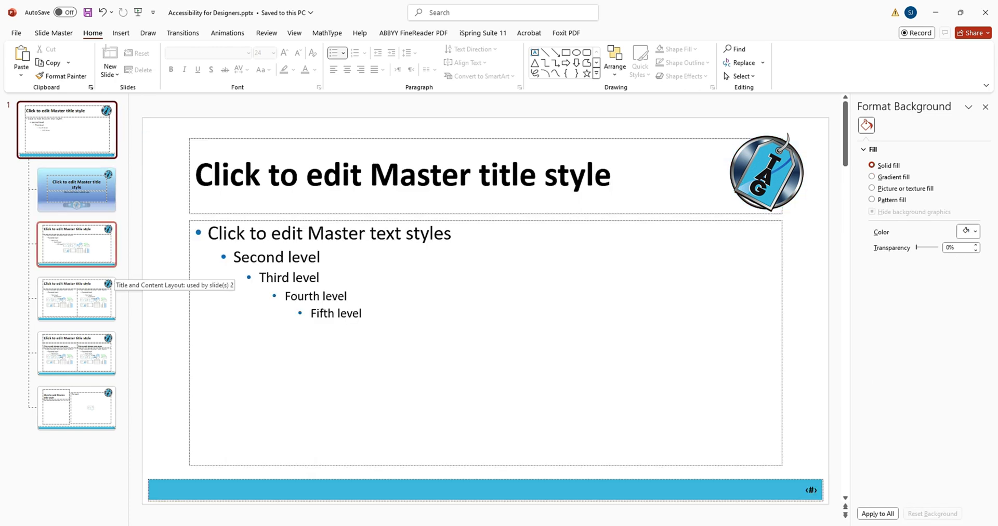
click(77, 245)
click(77, 299)
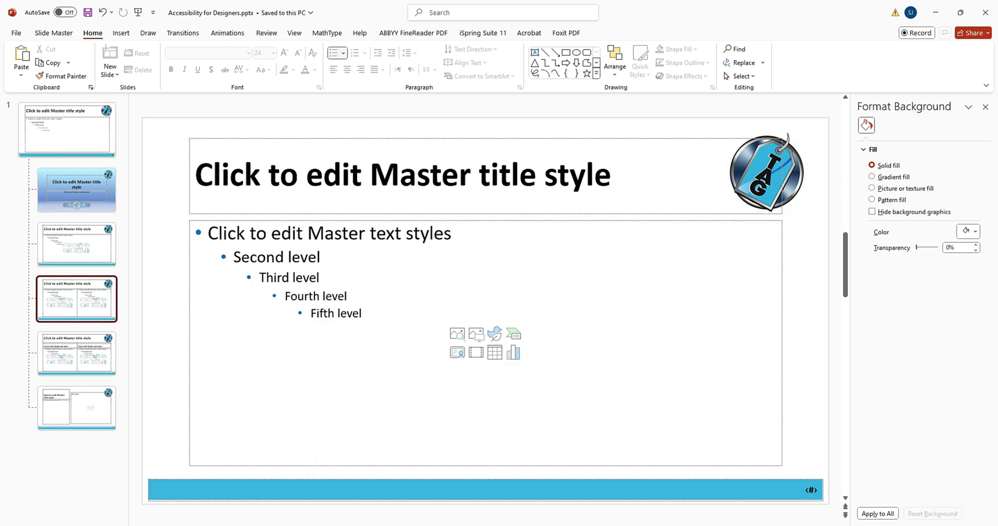
key(Down)
click(312, 246)
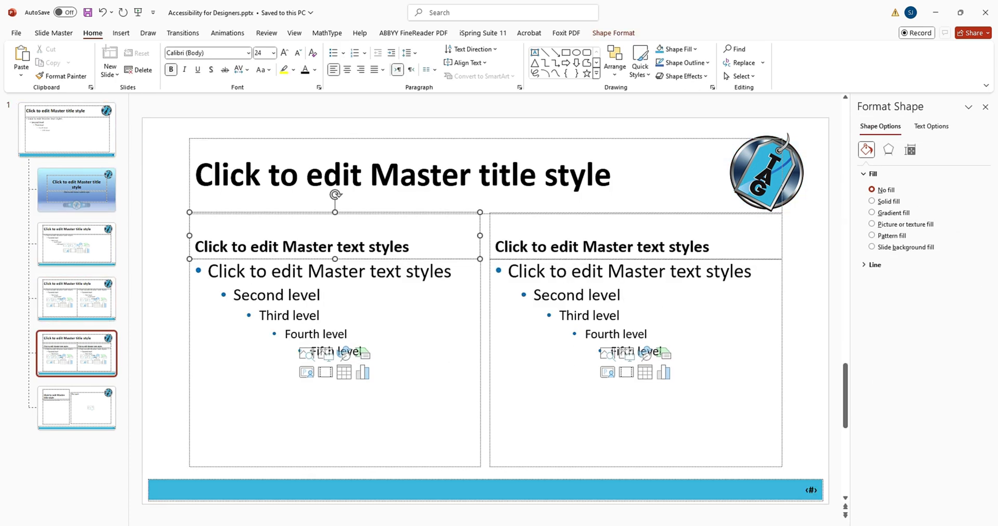
click(612, 247)
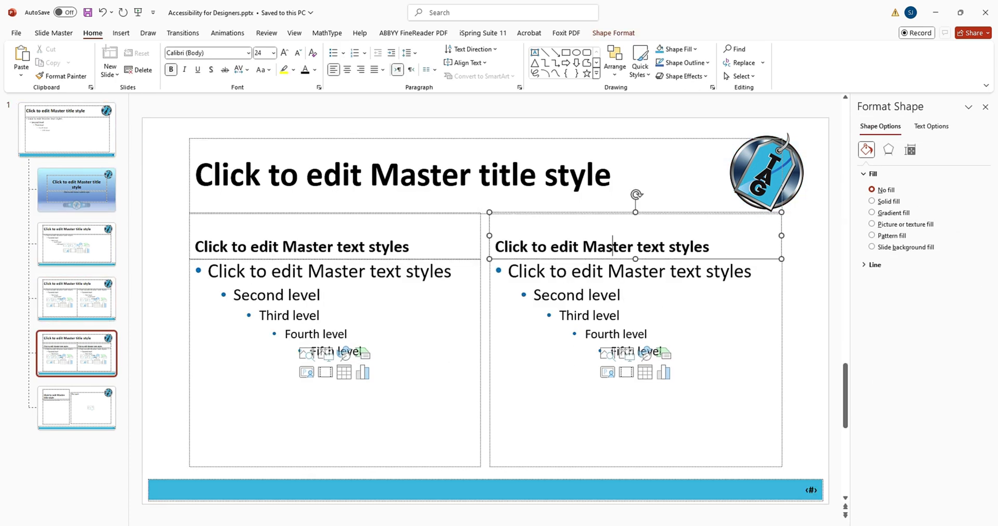
click(375, 247)
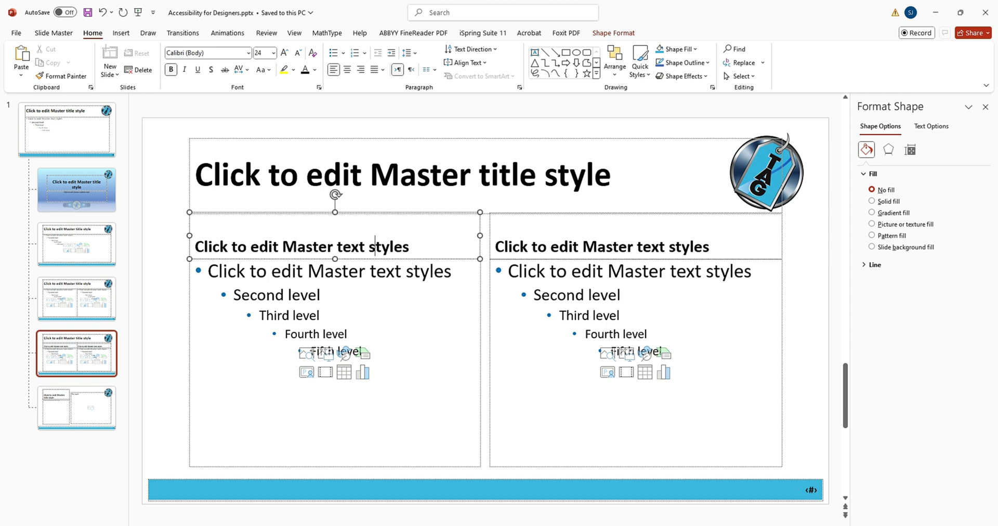
Recheck the remaining layouts, then insert a new layout on the slide master
click(76, 408)
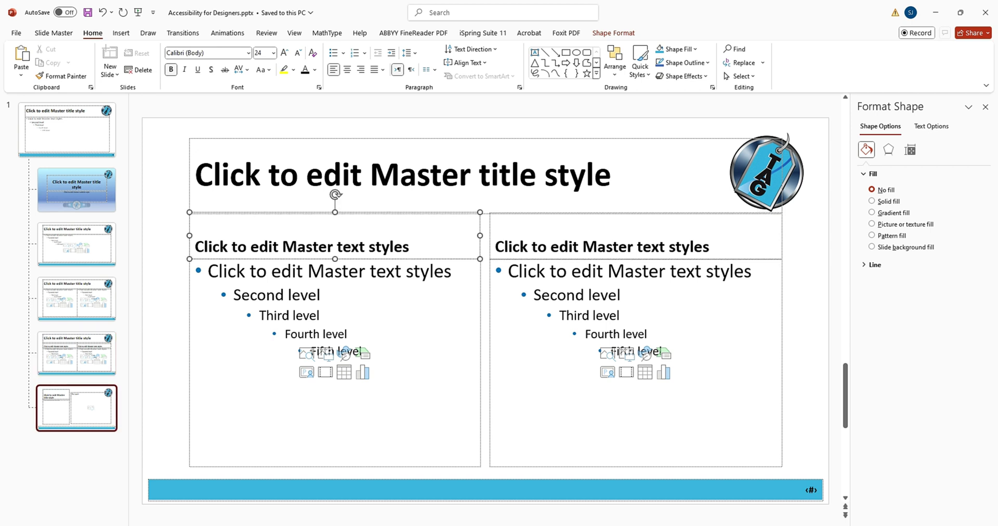
click(77, 354)
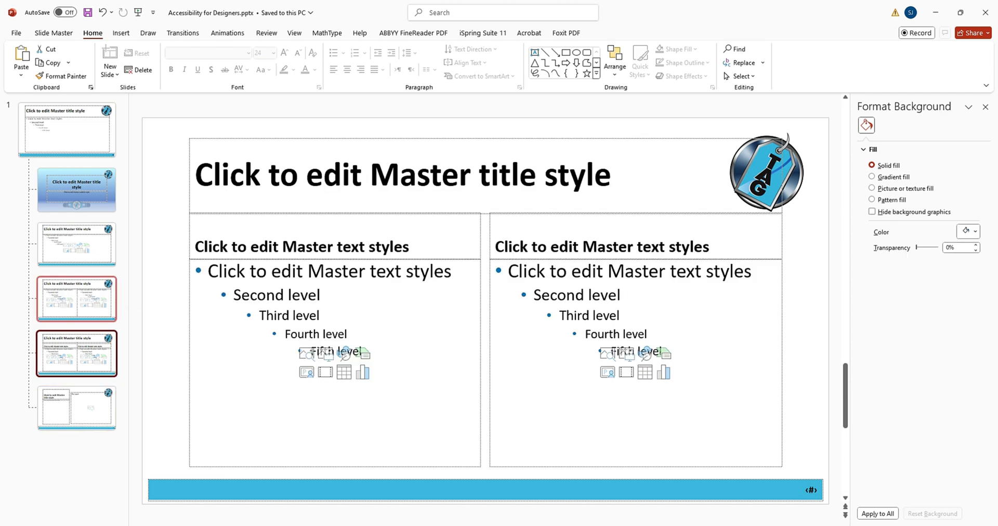
click(76, 299)
click(76, 245)
click(77, 189)
click(77, 409)
click(54, 33)
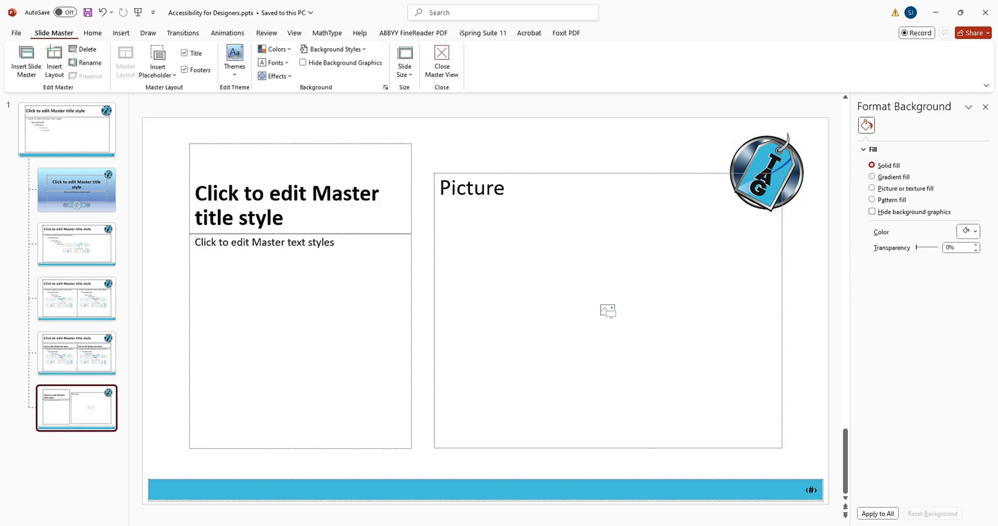
click(54, 62)
click(158, 68)
key(Escape)
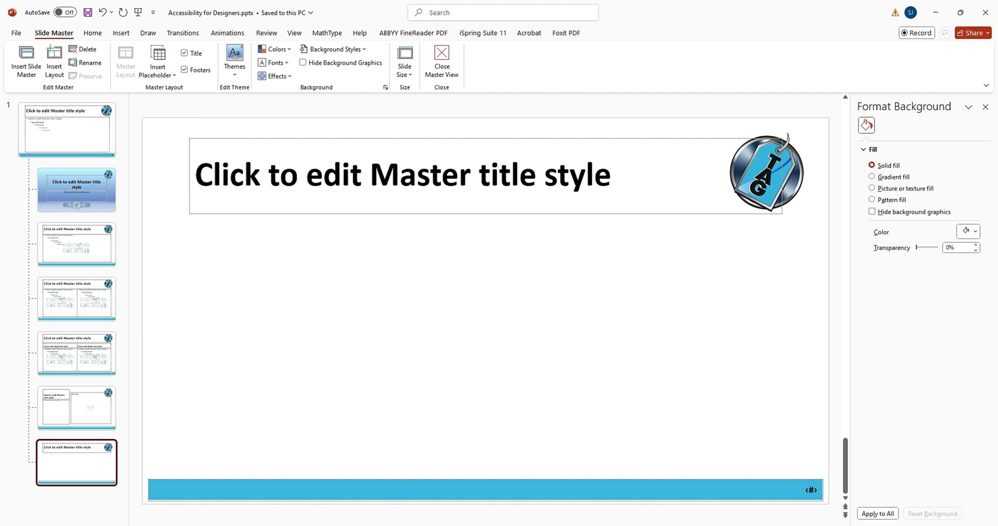
Insert a 4-by-3 table on the new layout and move it to mid-slide
key(ctrl+z)
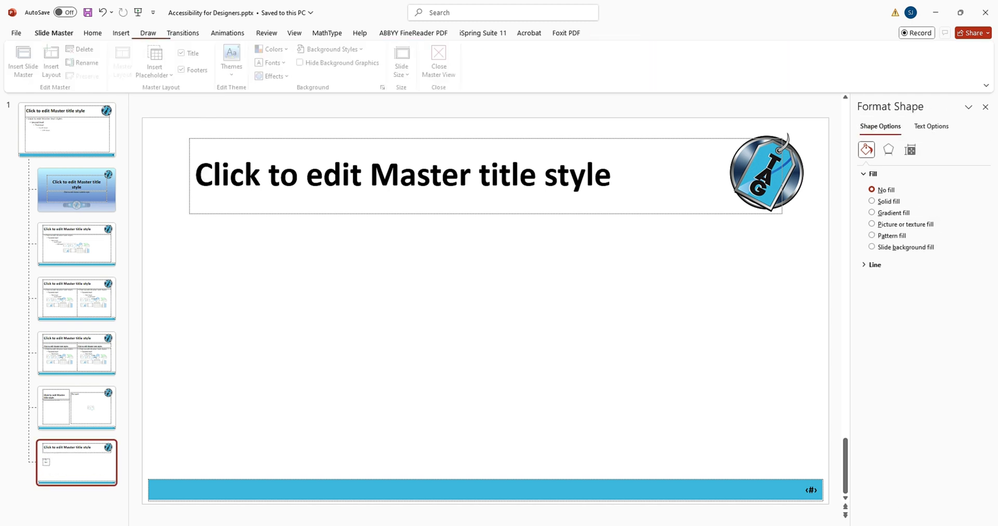
click(121, 33)
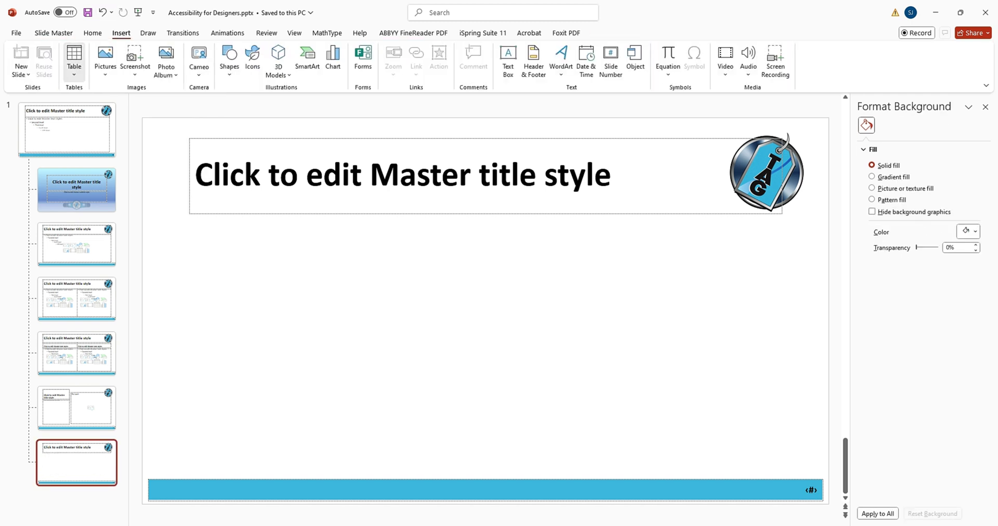
click(74, 61)
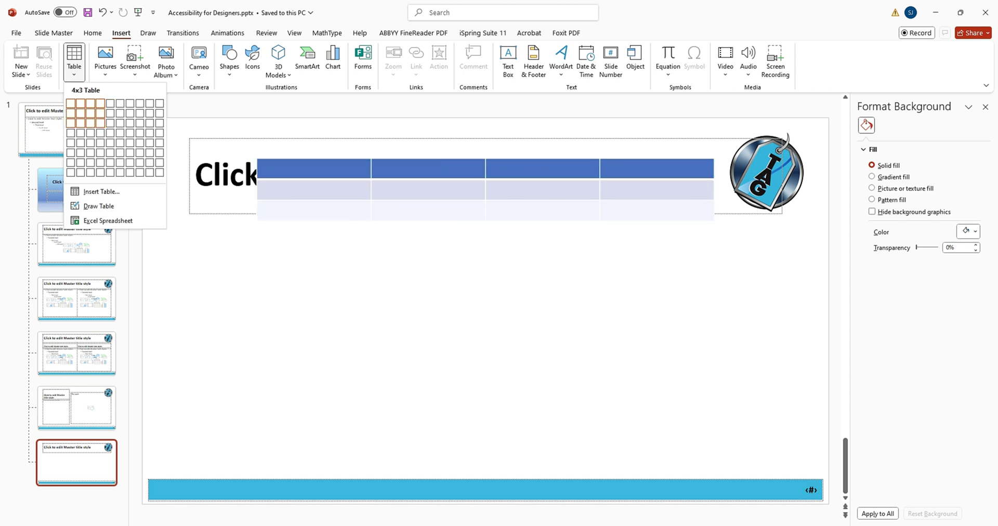
click(100, 123)
drag(486, 158, 470, 249)
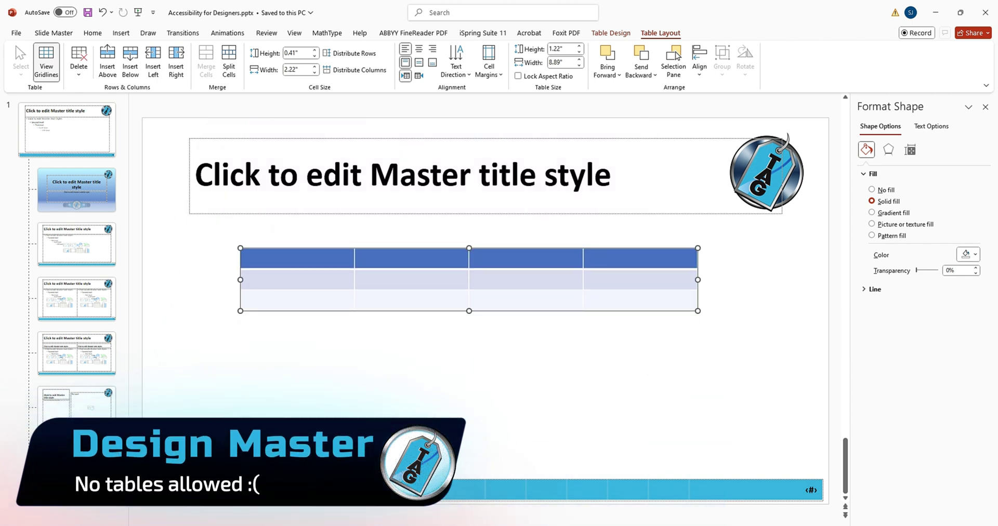
Type 'Data' in all four header cells and the first body cell
click(92, 33)
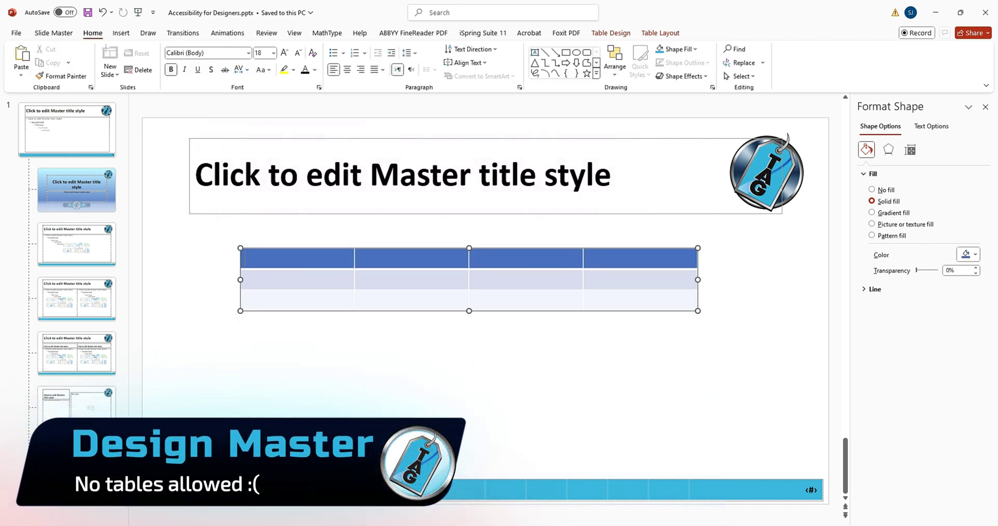
text(Data)
key(Tab)
text(Data)
key(Tab)
text(Data)
key(Tab)
text(Data)
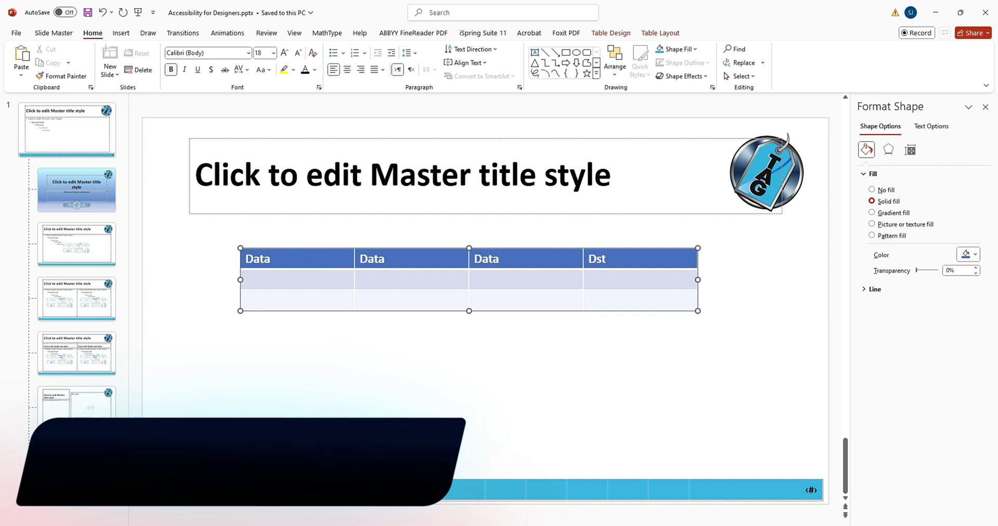
key(Tab)
text(Data)
key(Escape)
key(Escape)
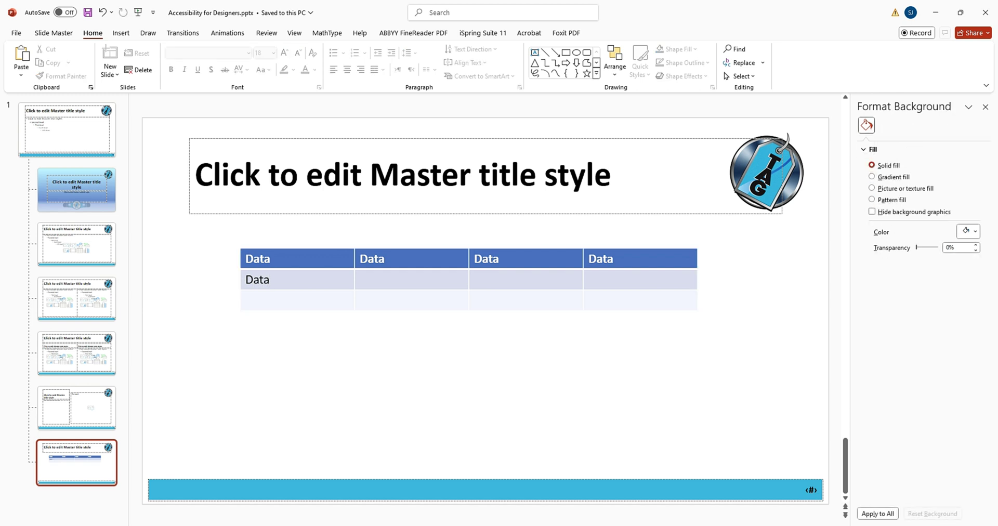
Toggle the table's First Column emphasis on and off, leaving it off, and nudge the table down
click(270, 258)
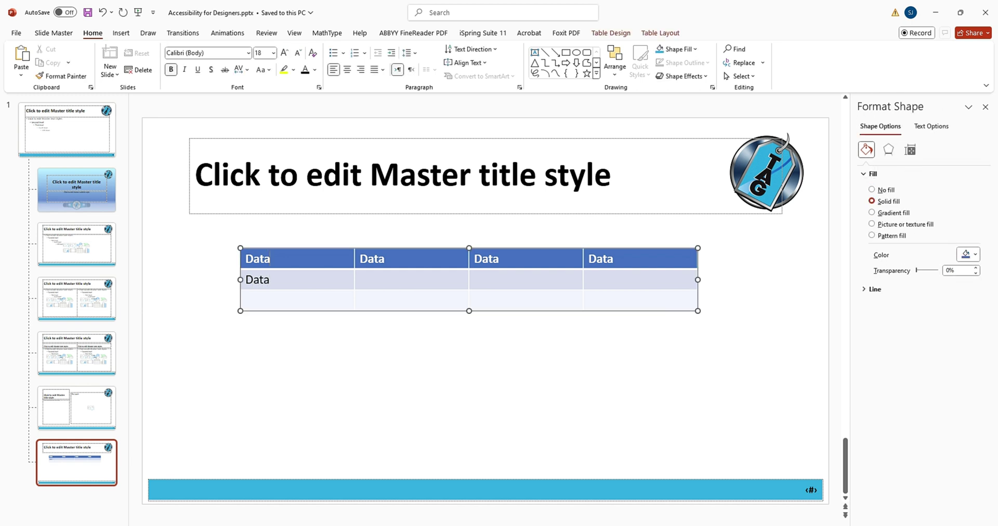
click(611, 33)
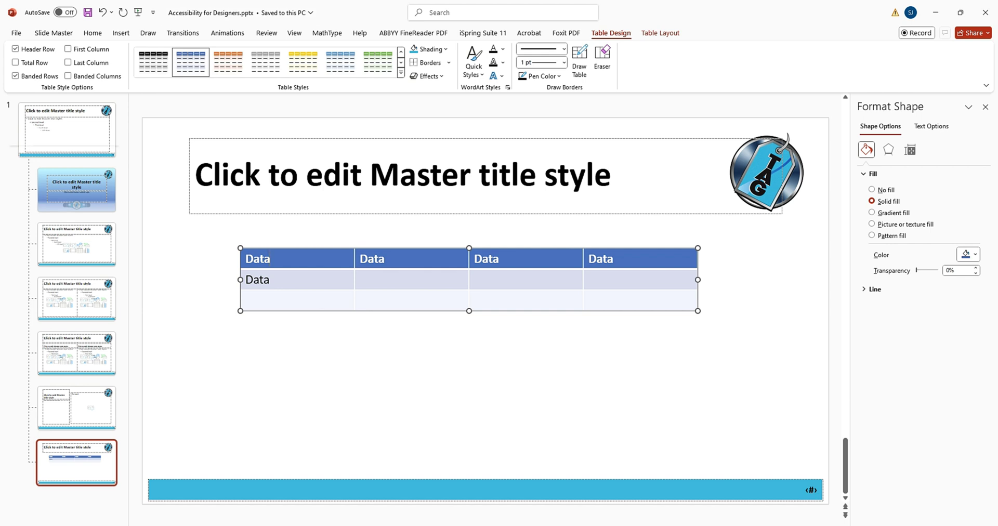
click(68, 49)
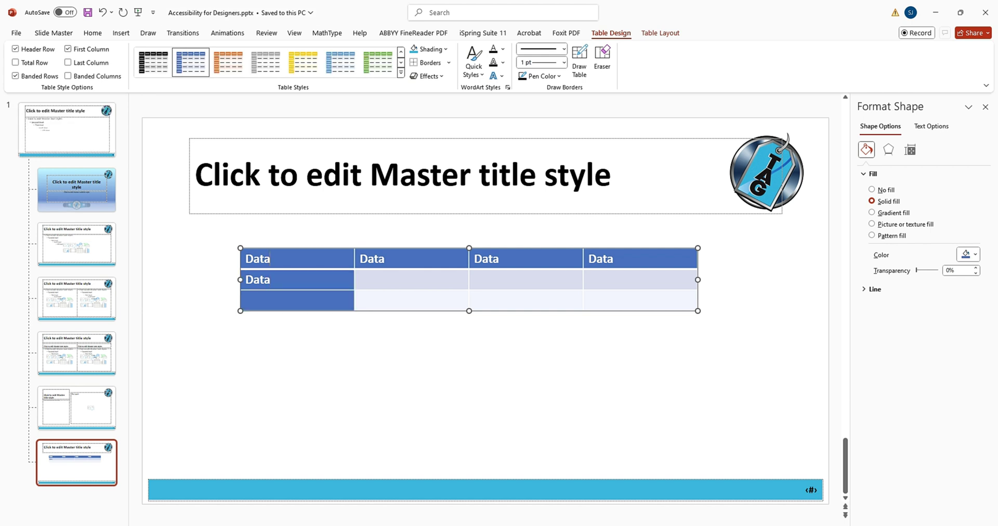
click(67, 49)
click(67, 49)
click(68, 48)
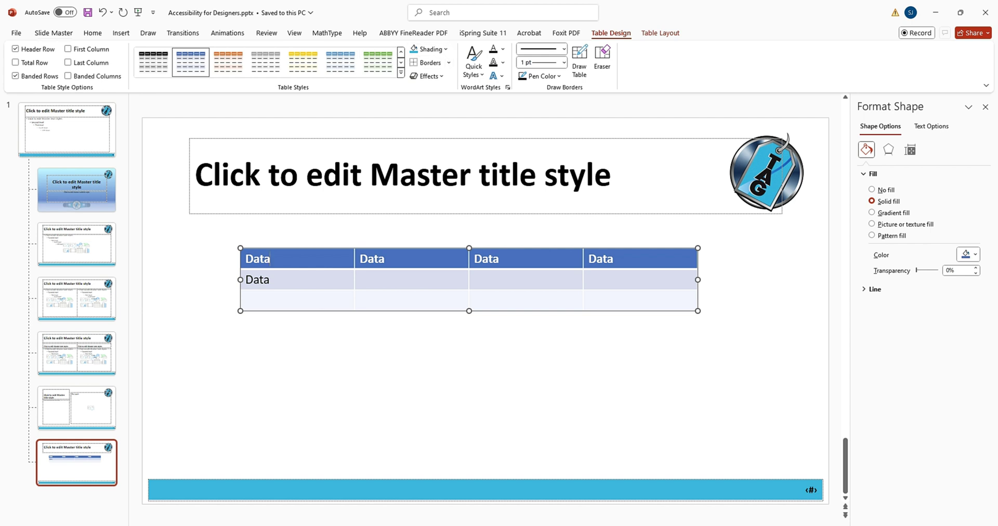
key(Down)
key(Down)
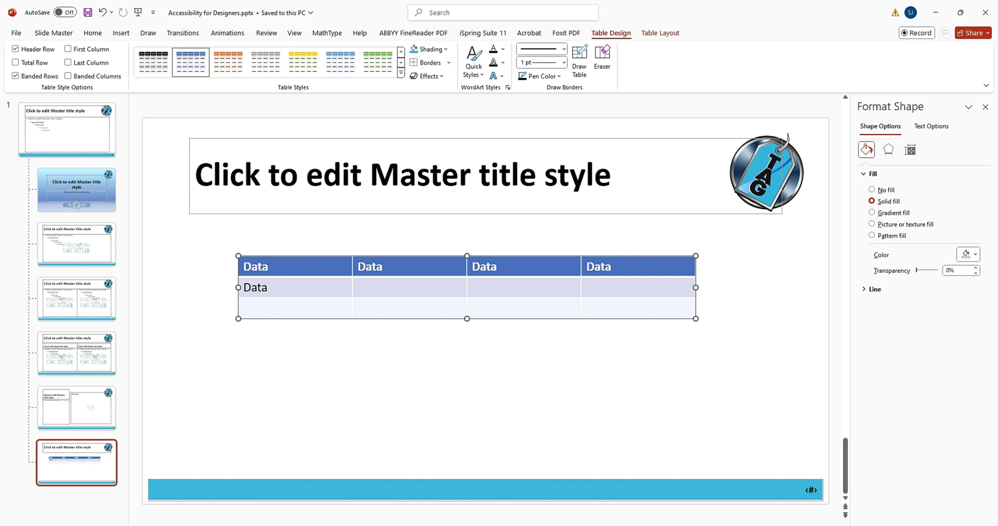
Fill all four header cells with light cyan shading
click(428, 49)
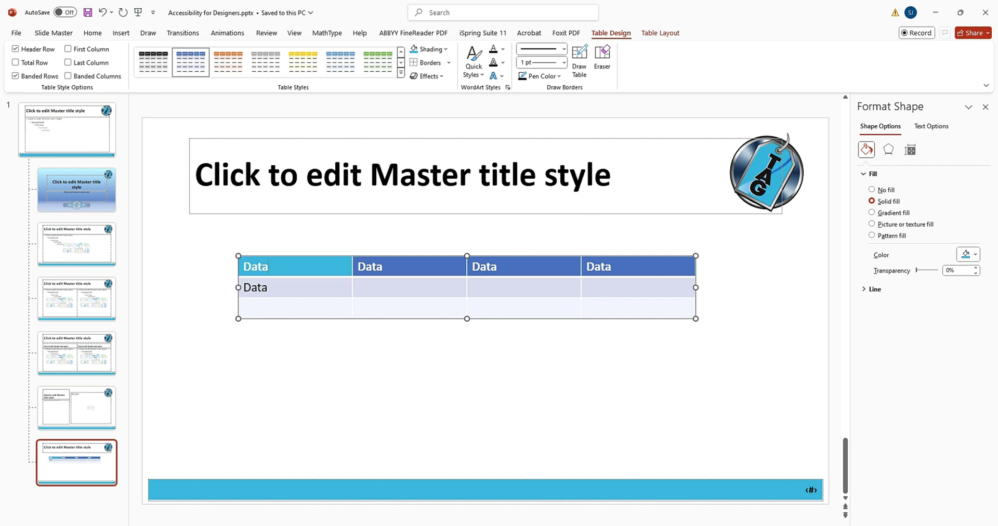
click(427, 49)
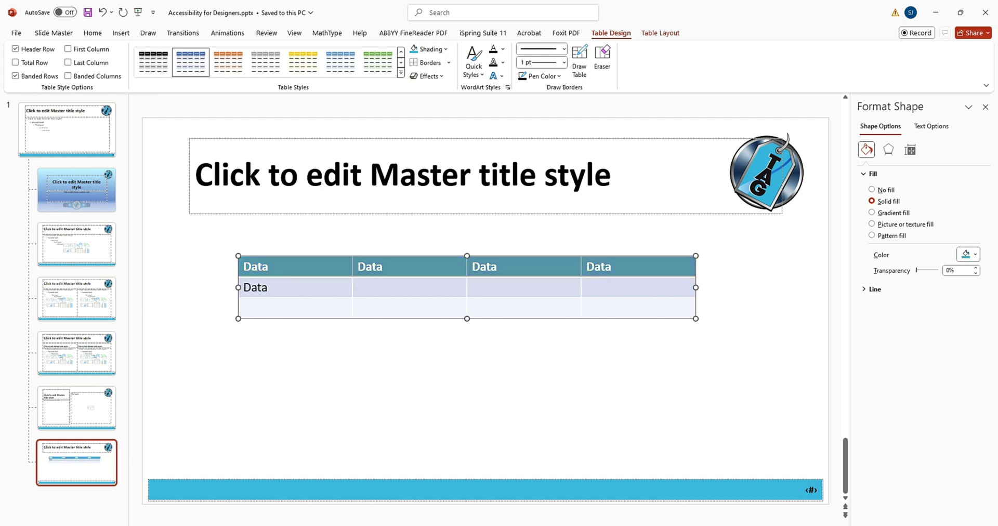
key(Escape)
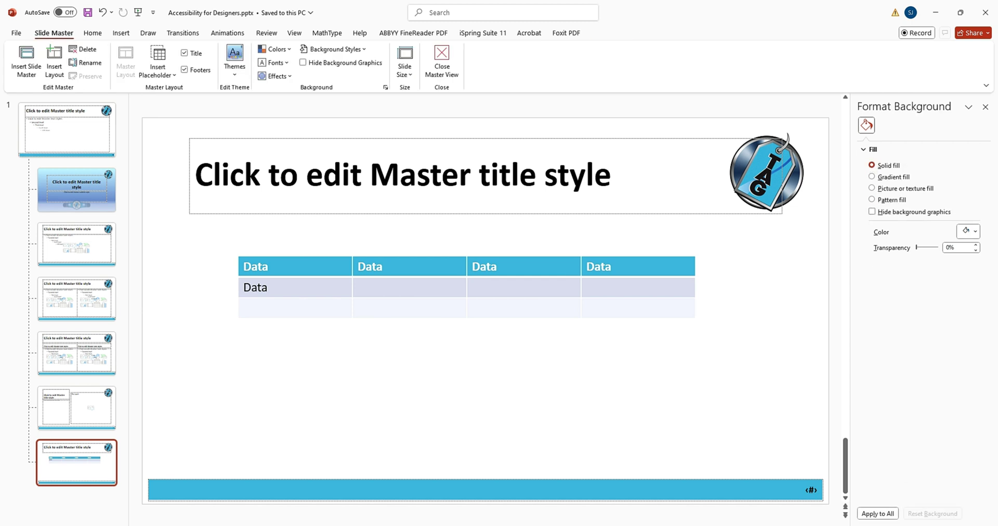
click(251, 266)
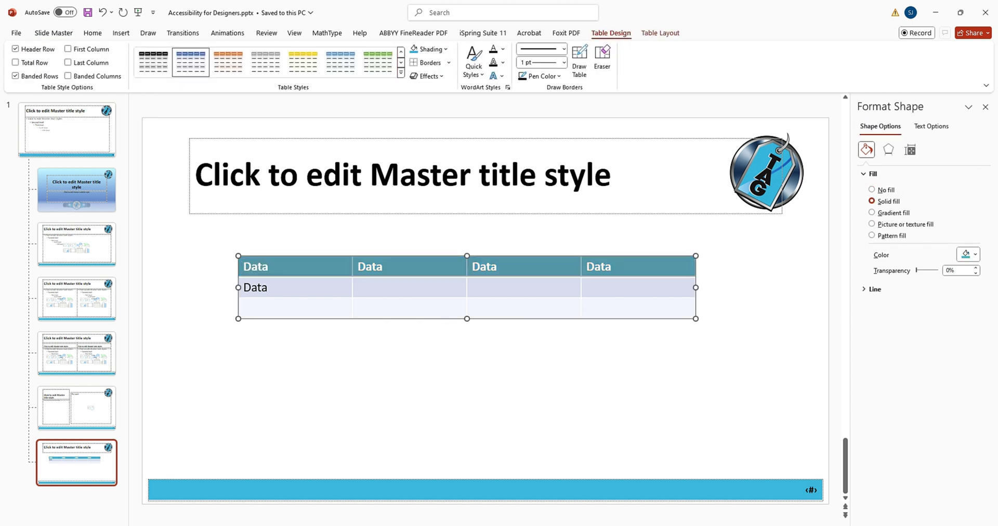
click(92, 33)
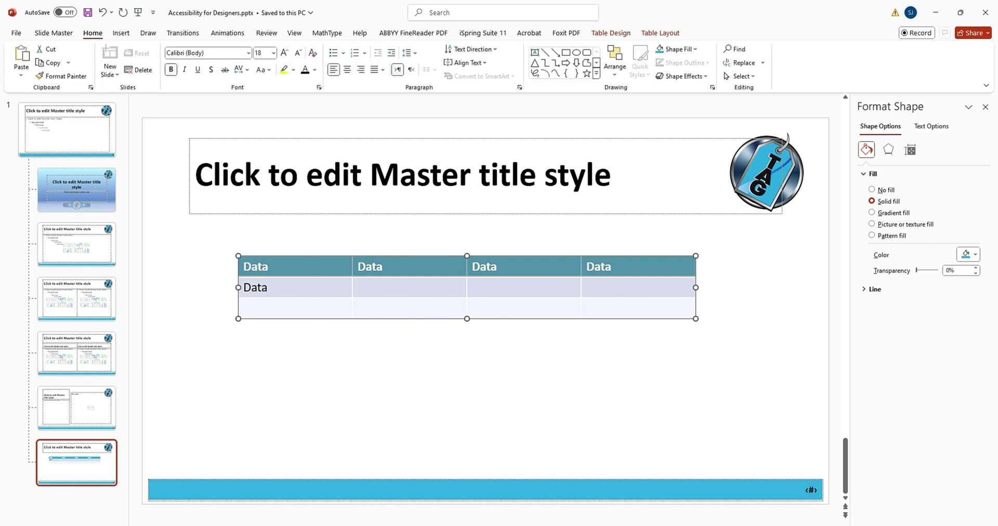
click(268, 266)
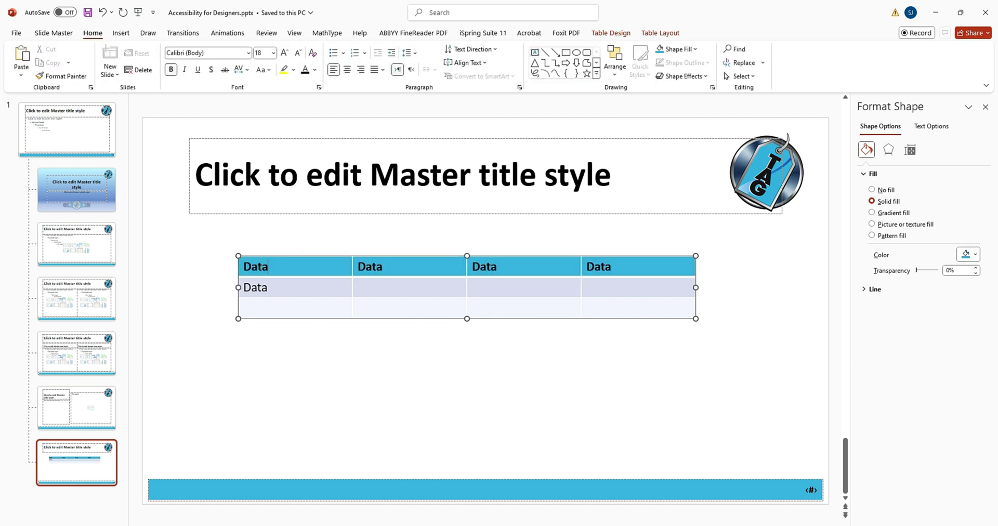
drag(251, 267, 640, 266)
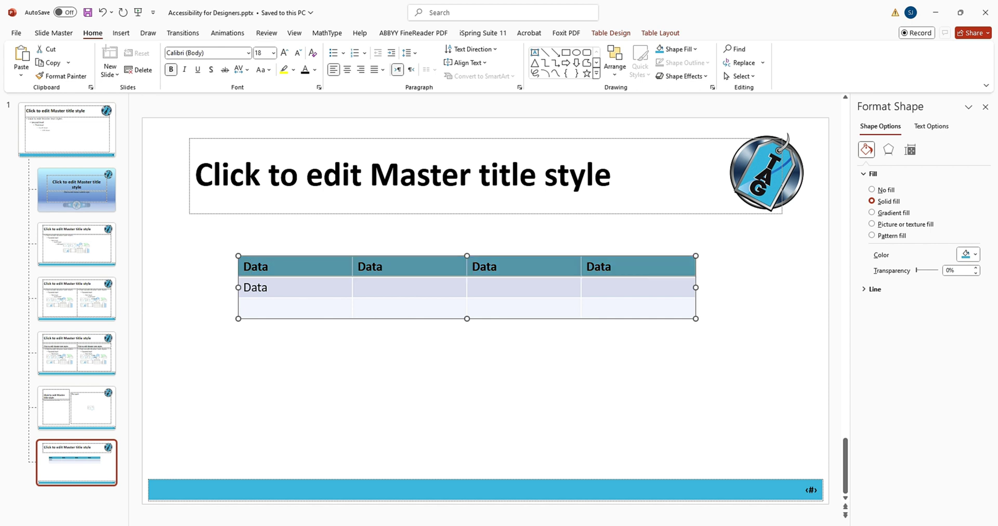
click(611, 33)
click(439, 49)
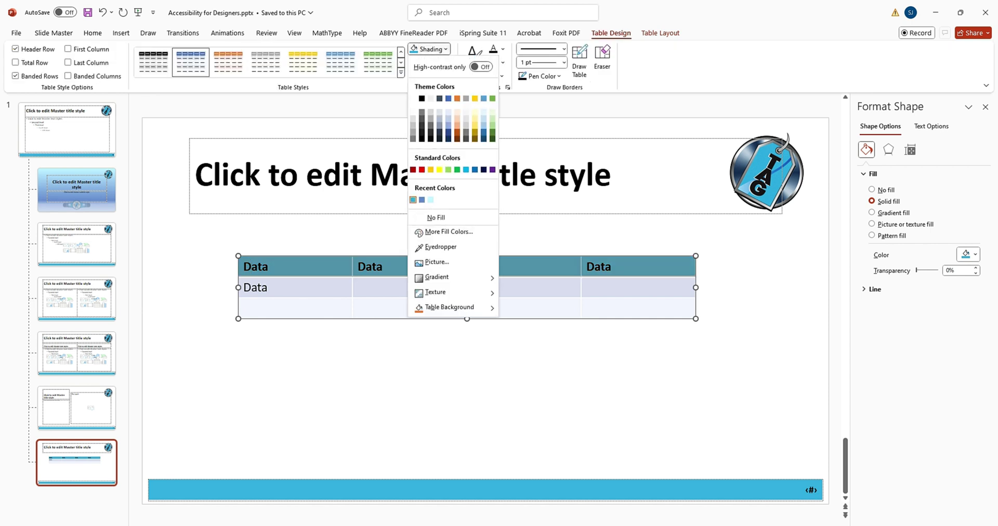
click(430, 200)
click(468, 405)
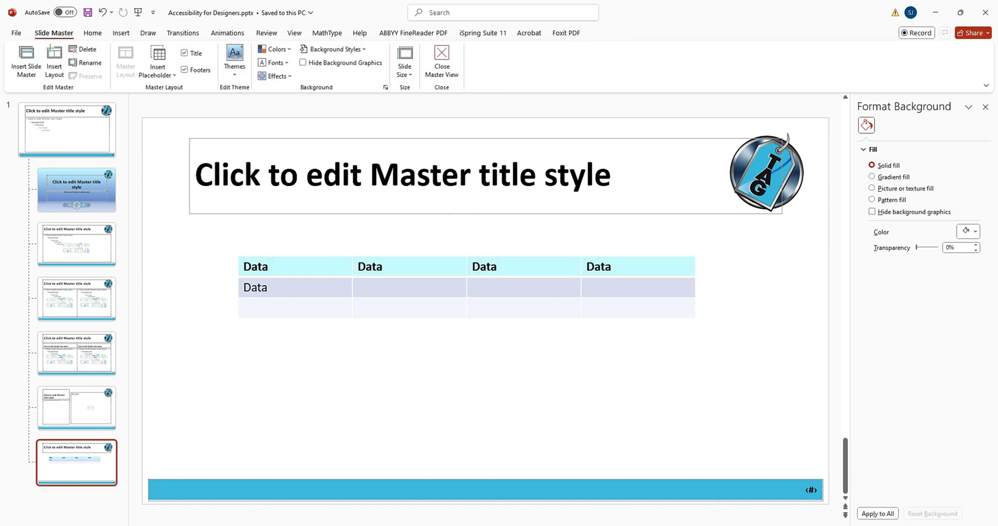
Try turning off Banded Rows, then undo to keep the banding, leaving text effects unchanged
click(467, 307)
click(16, 76)
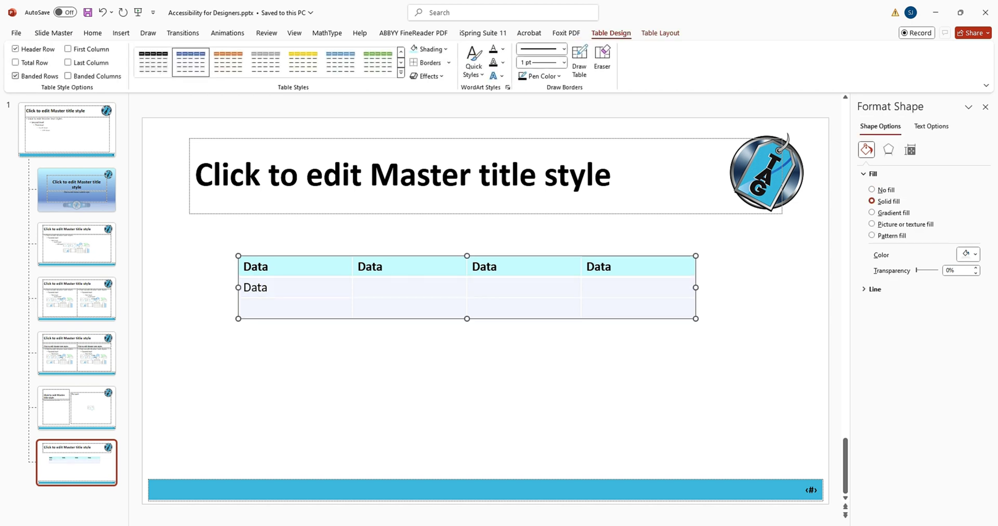
key(ctrl+z)
key(ctrl+y)
key(ctrl+z)
click(474, 62)
key(Escape)
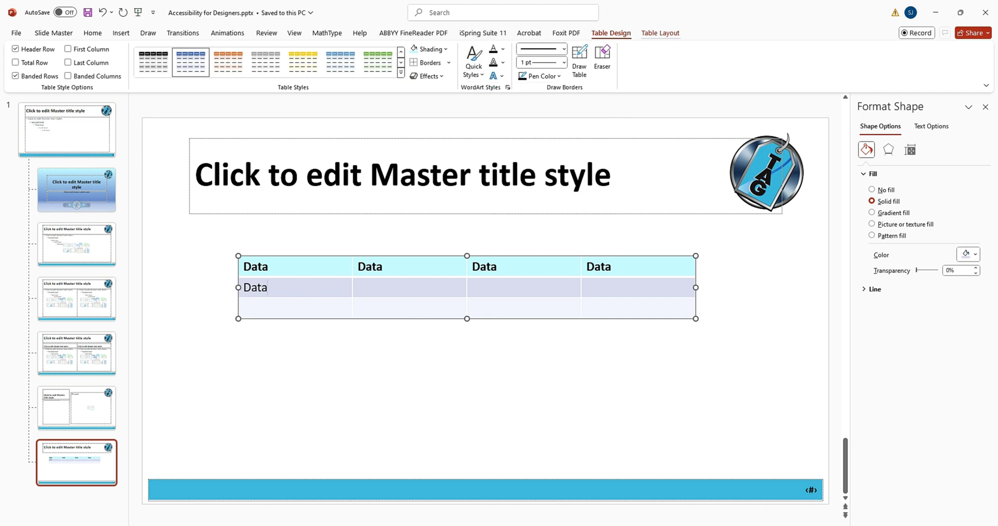
Give the second table row a light grey shading fill
key(shift+Right)
key(shift+Right)
key(shift+Right)
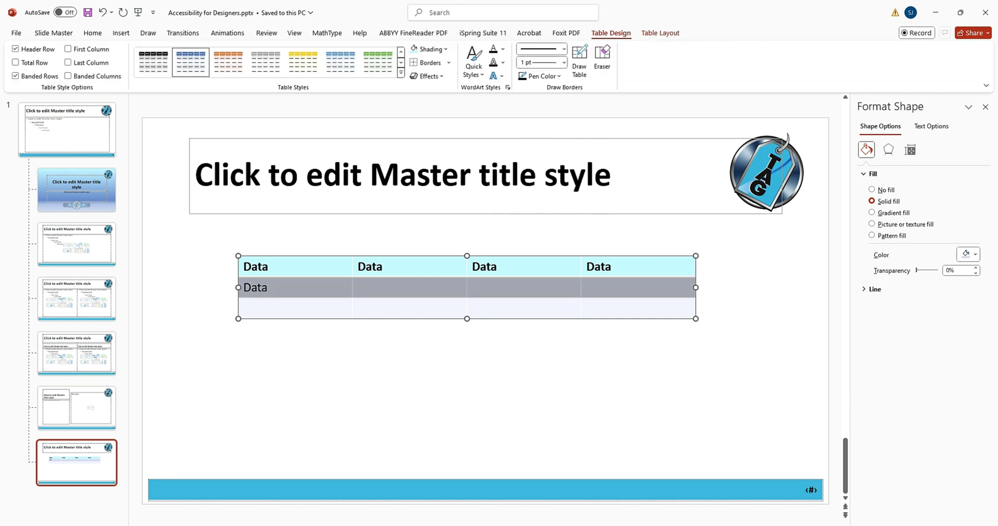
click(429, 49)
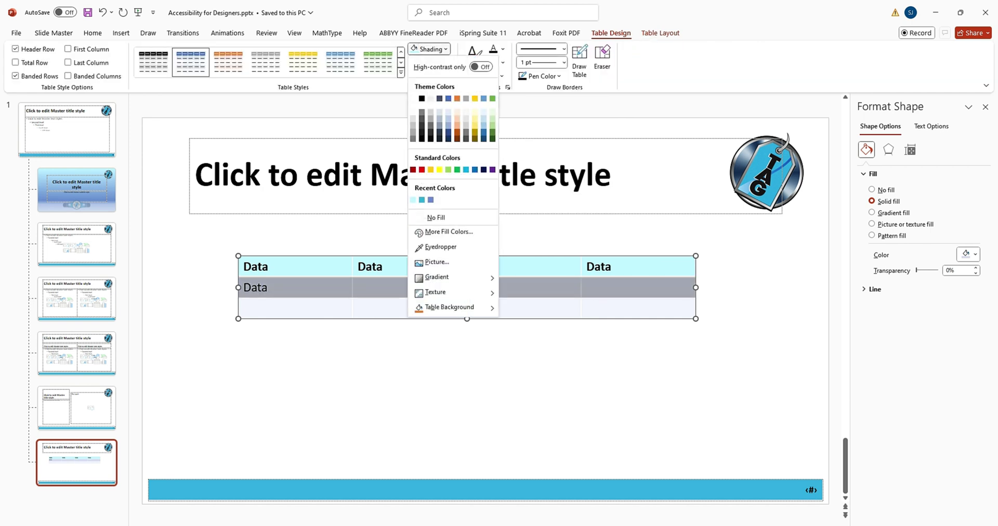
key(Return)
key(Escape)
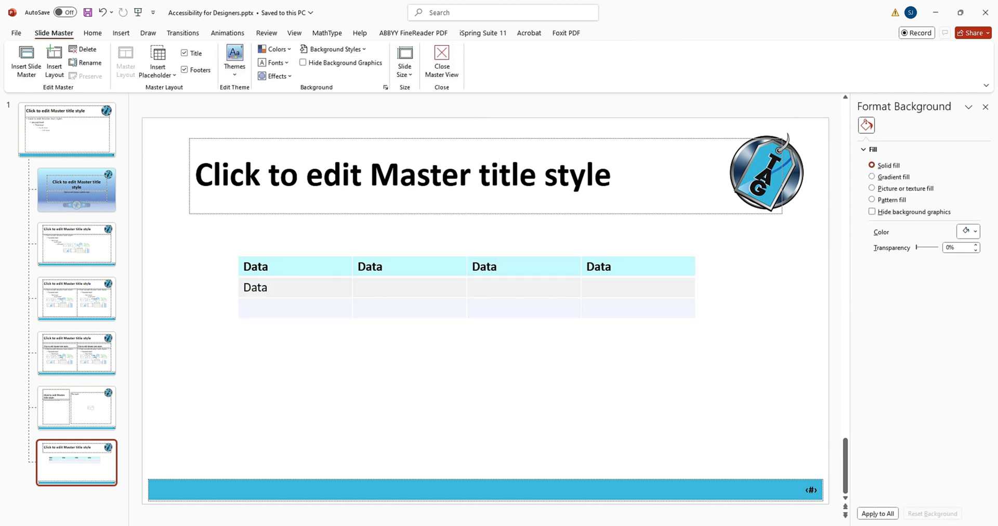
click(243, 308)
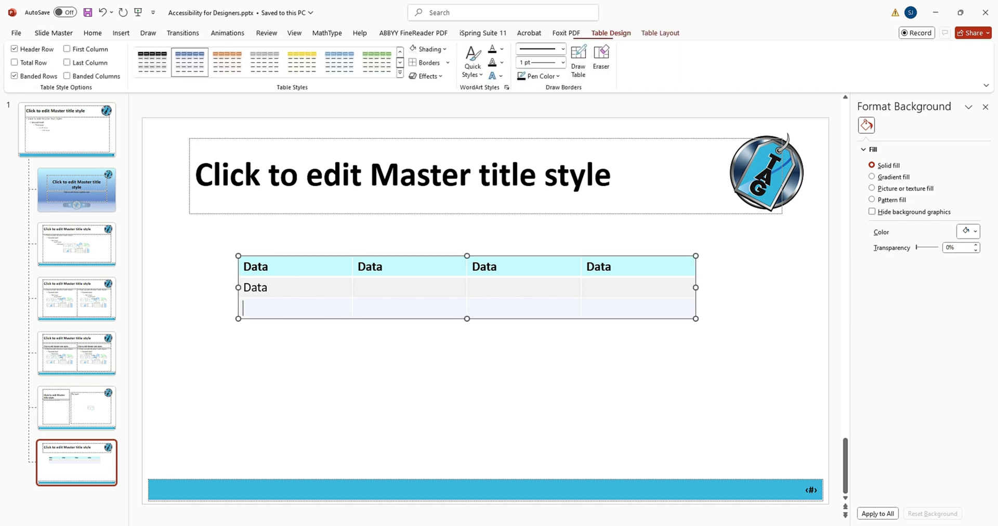
key(Escape)
key(Escape)
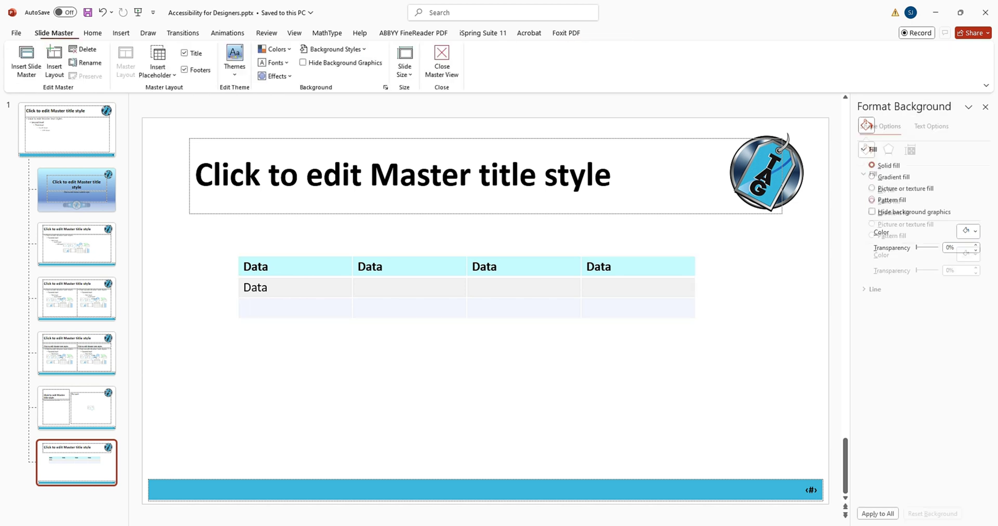
Add more rows below the table and fill the fourth row's first cell light grey
right_click(257, 311)
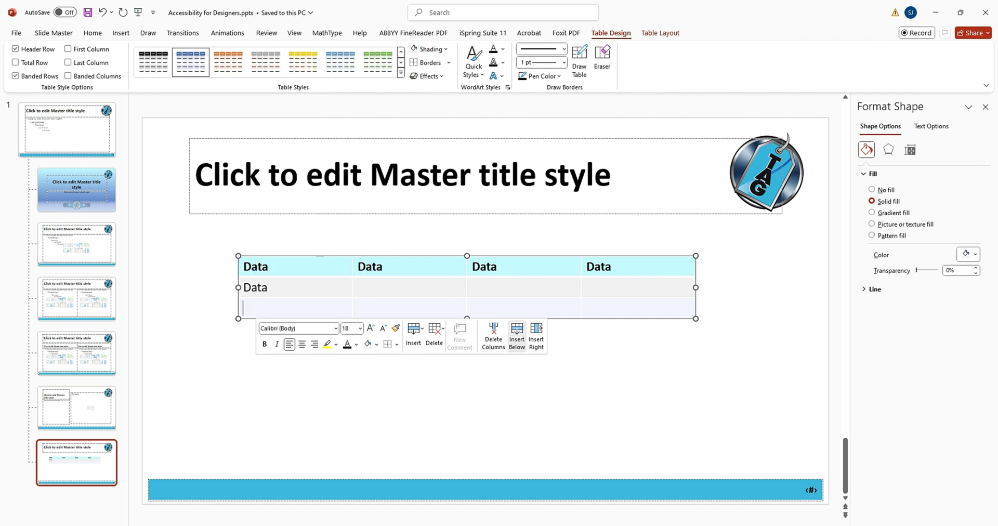
click(517, 335)
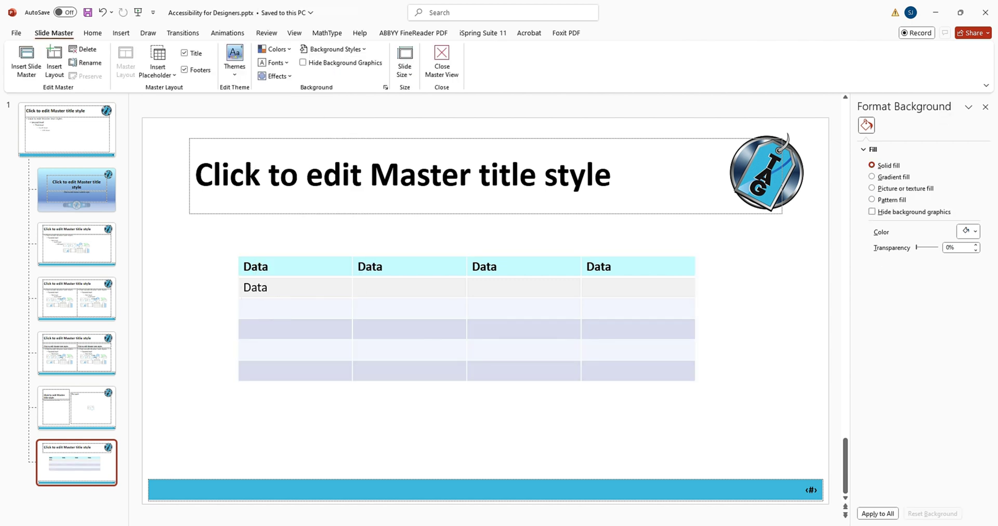
click(587, 370)
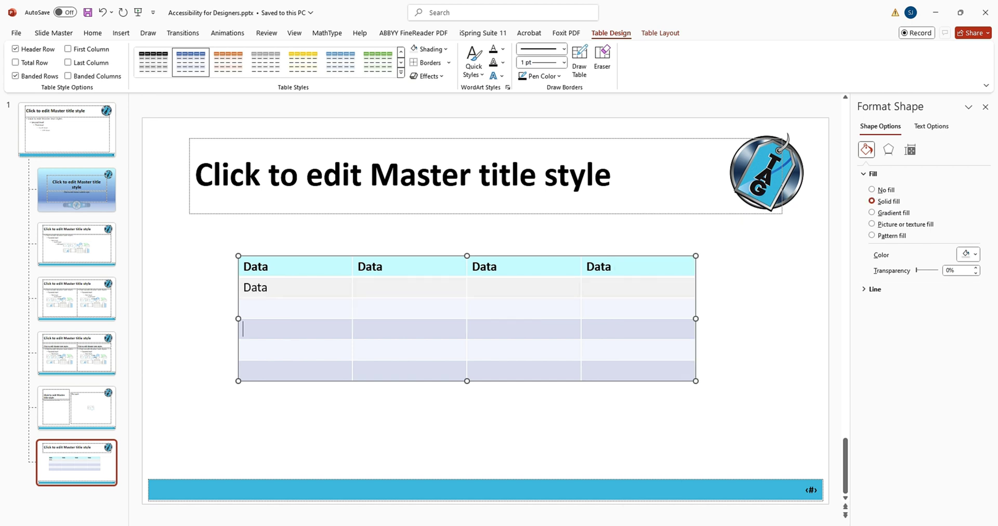
click(969, 255)
click(915, 407)
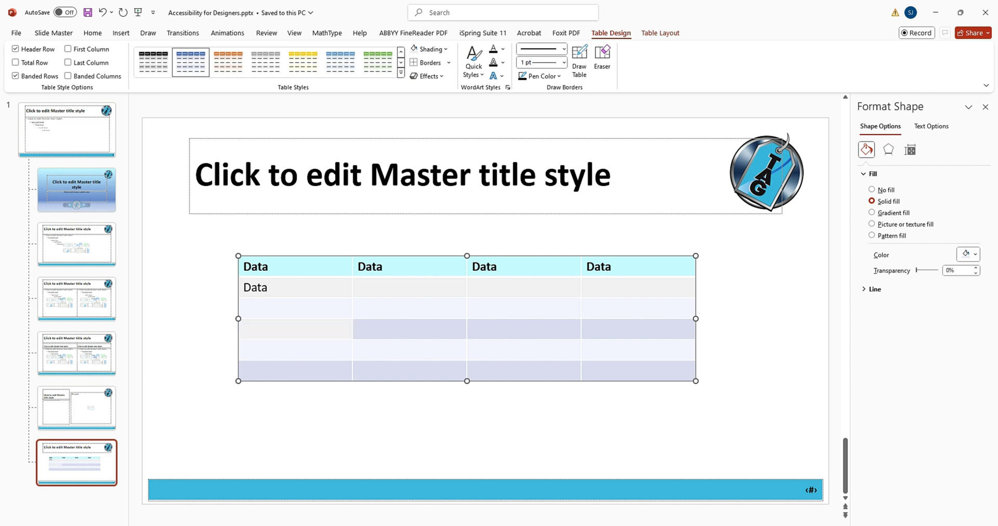
Turn off Banded Rows, fill the body cells white, and select the whole table
click(15, 76)
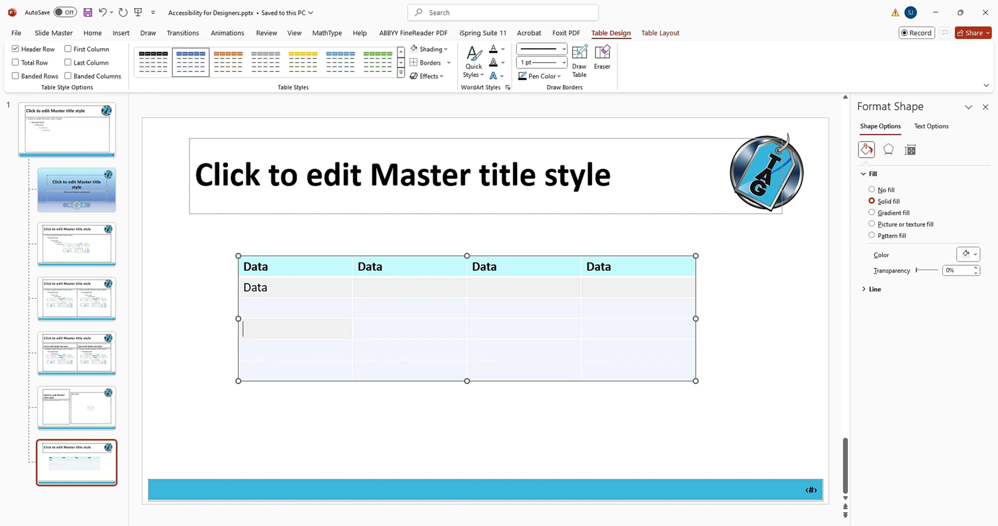
drag(291, 287, 676, 370)
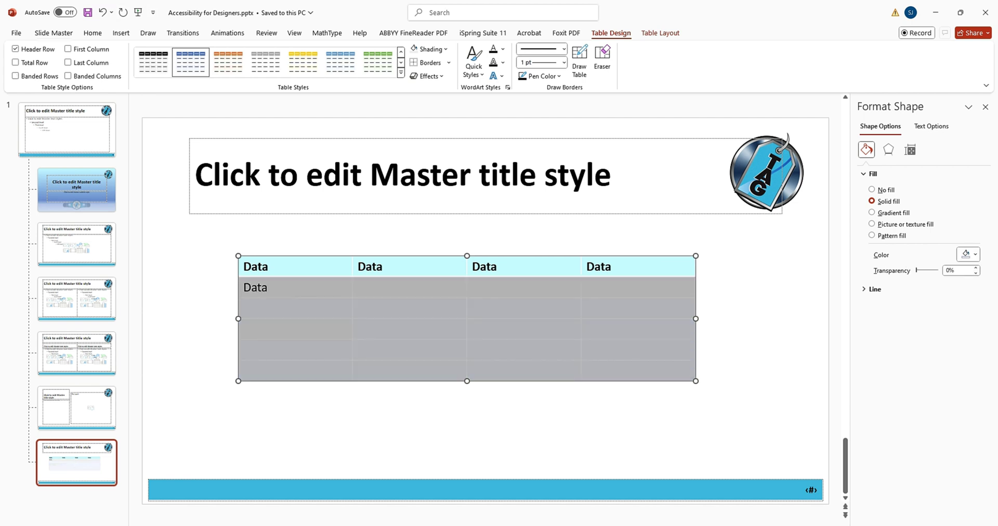
click(968, 254)
click(915, 299)
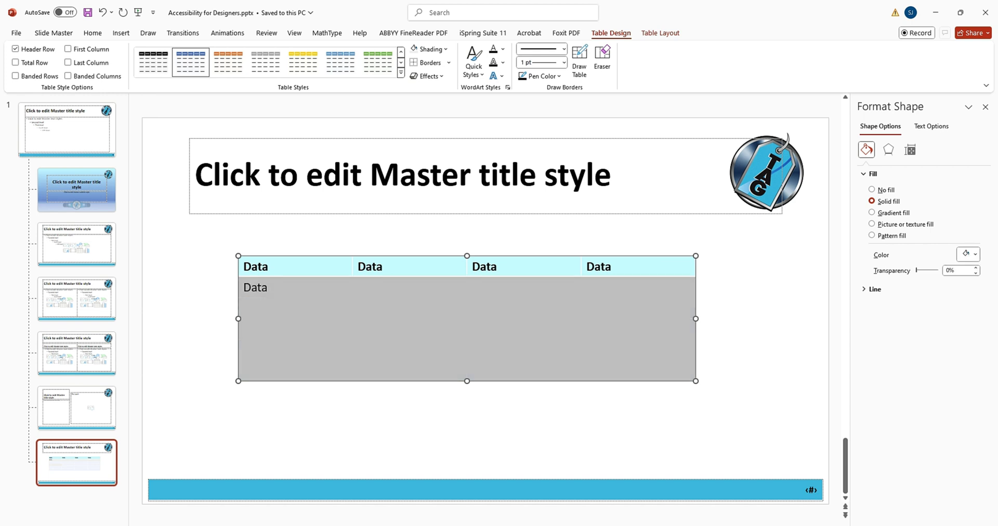
key(Escape)
key(Escape)
drag(291, 287, 676, 312)
drag(291, 266, 676, 364)
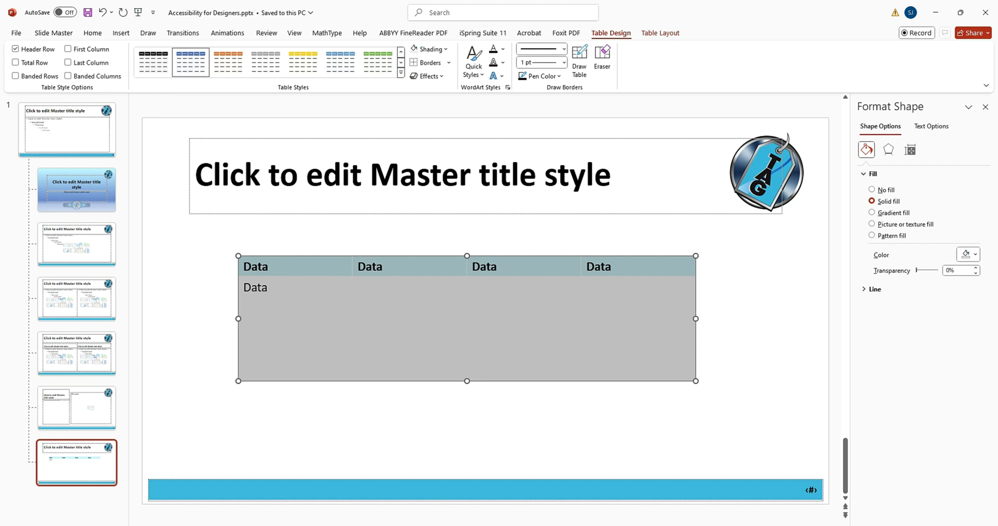
Apply All Borders to every cell of the table
click(448, 62)
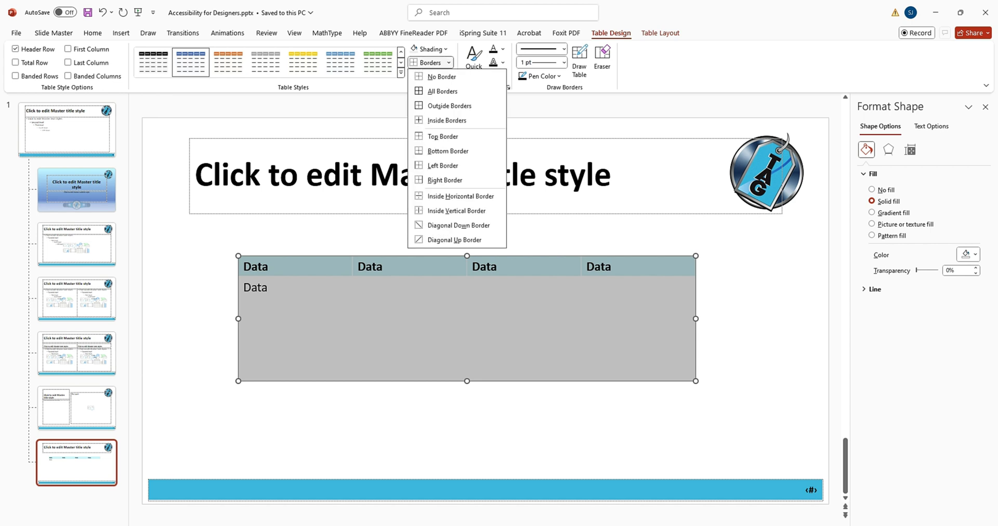
key(a)
key(Escape)
key(Escape)
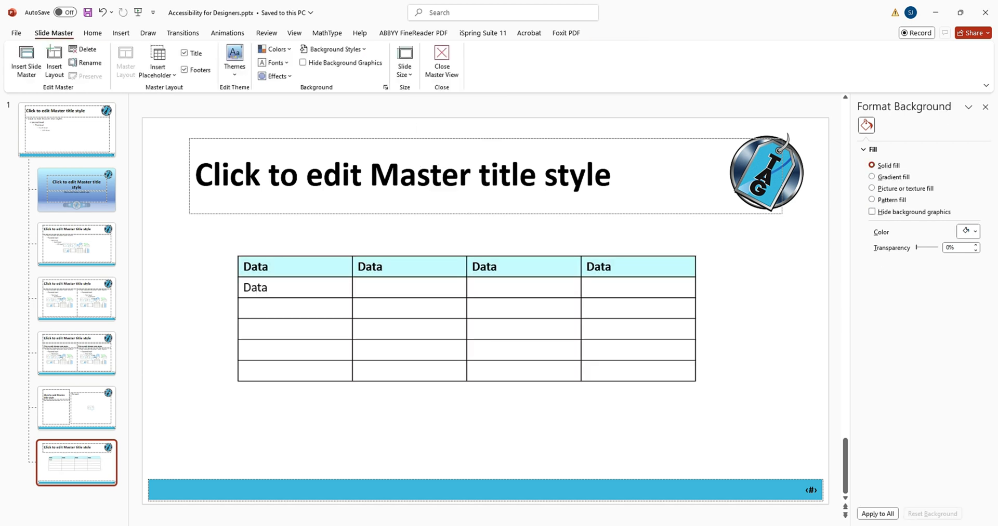
Look through the Table Layout options and the cell shortcut menu without making changes
click(267, 288)
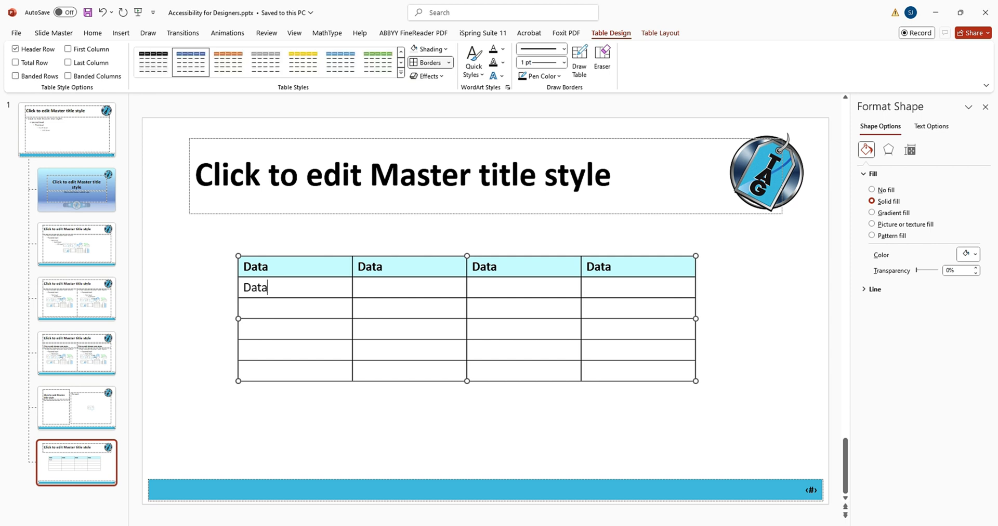
click(660, 33)
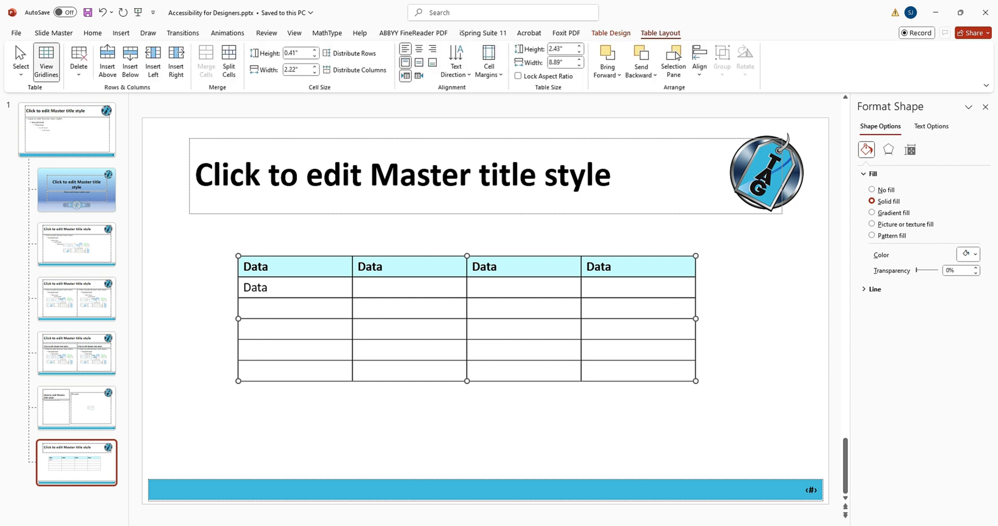
key(shift+F10)
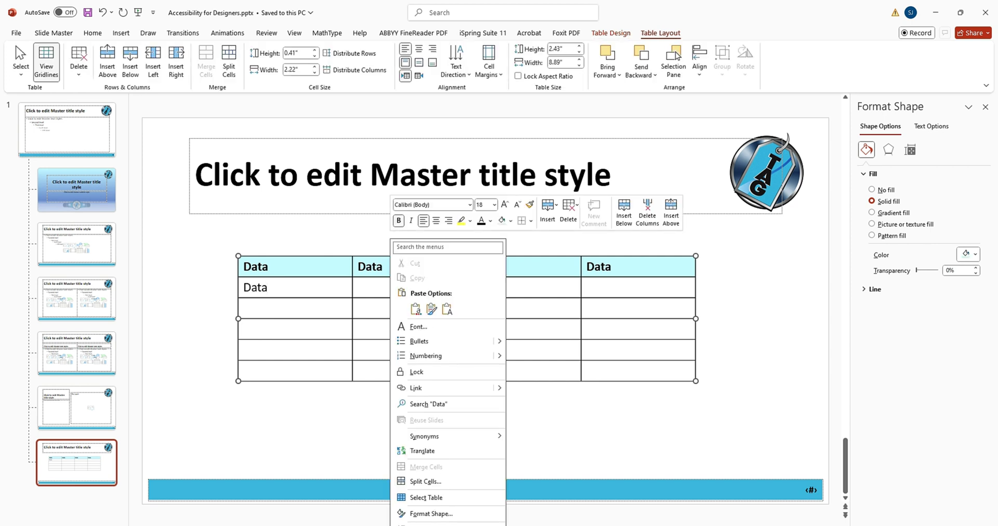
key(shift+F10)
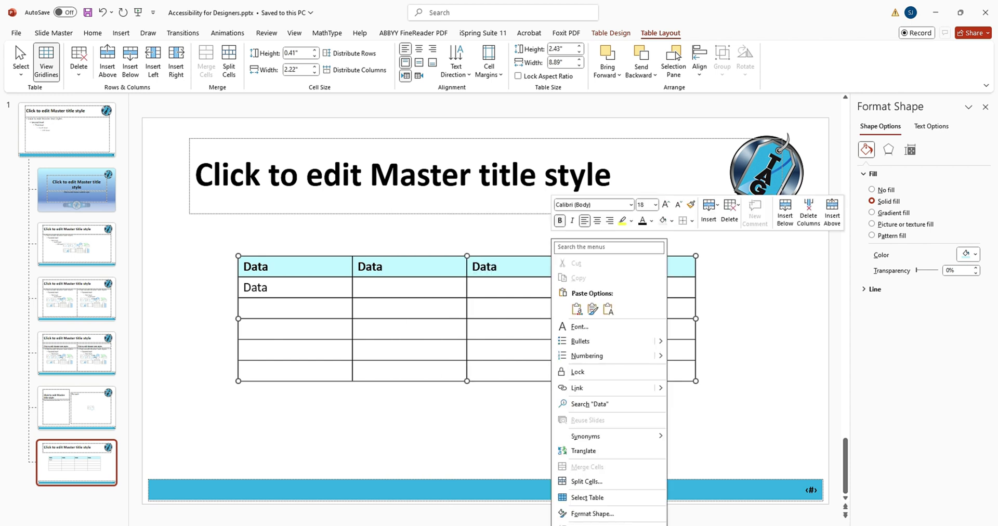
key(Escape)
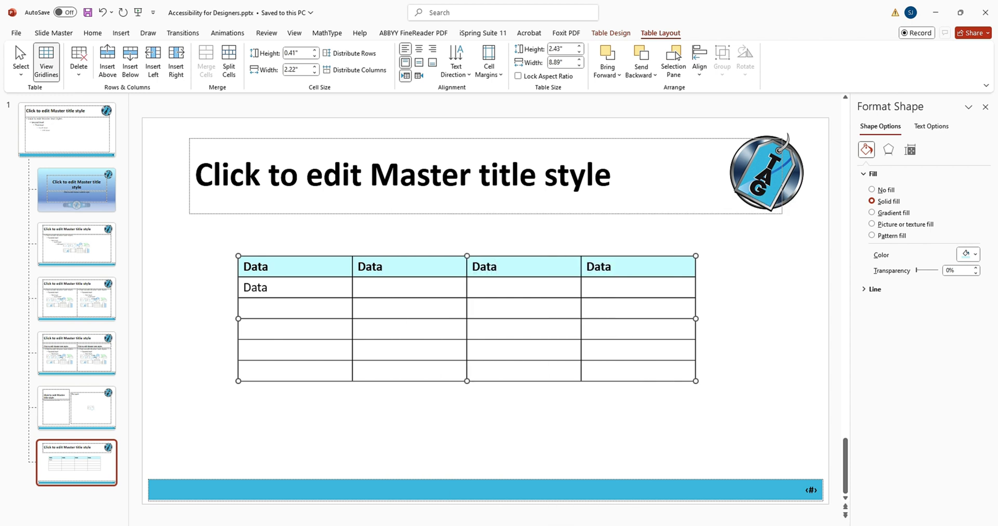
key(Escape)
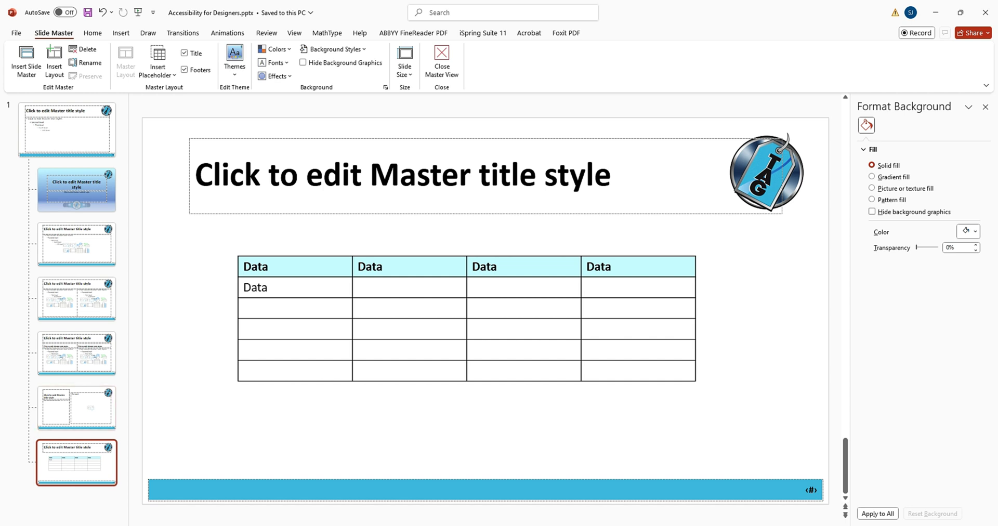
Nudge the whole table slightly right, then undo the move
key(Tab)
key(Right)
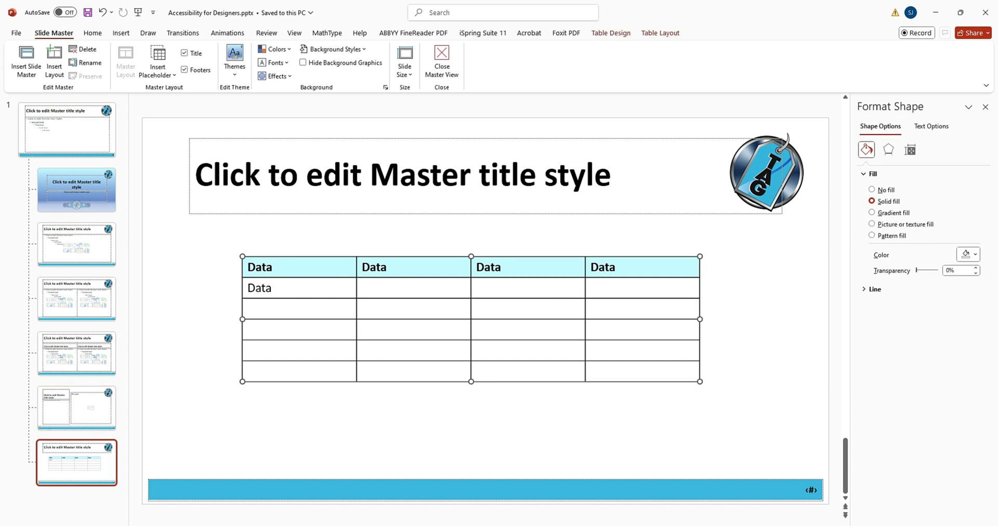
key(ctrl+z)
key(Escape)
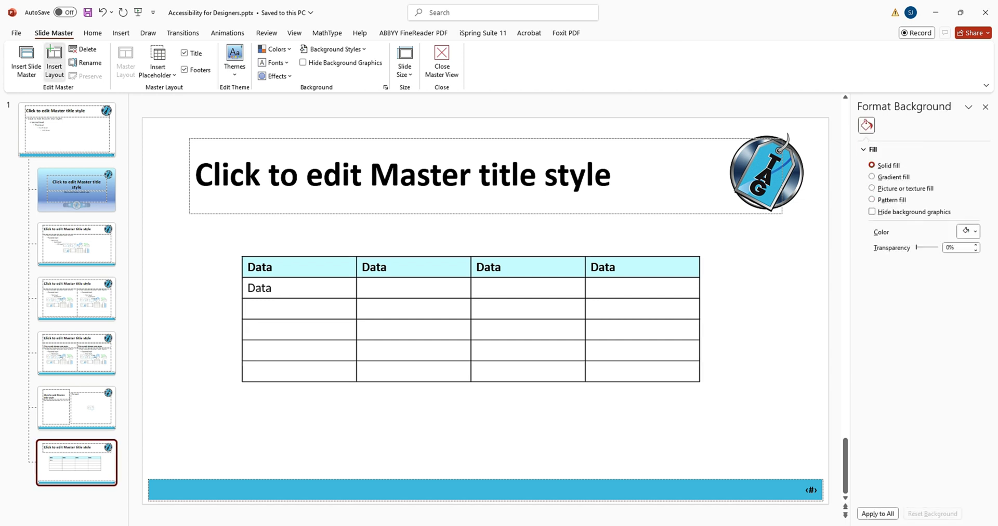
Add a title-only layout, paste the table onto it, and delete its fourth column
click(54, 60)
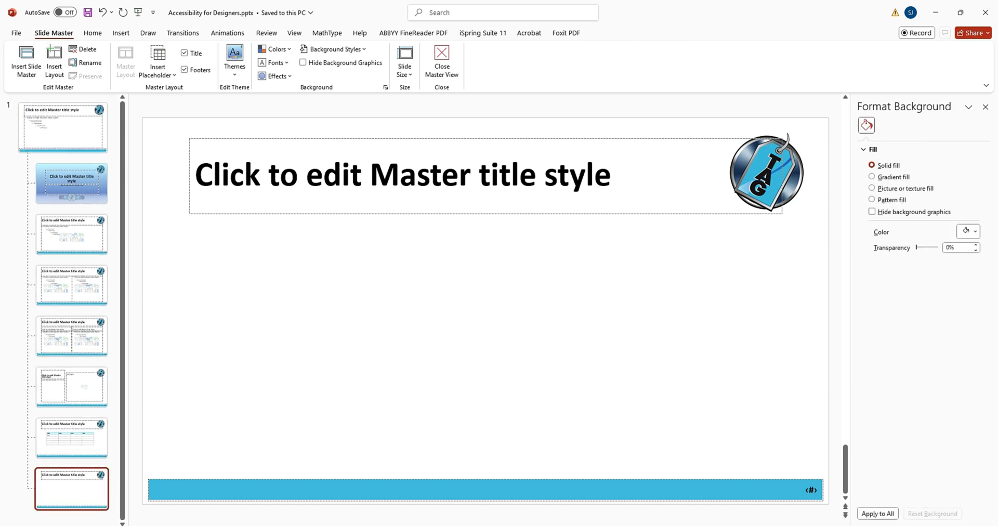
key(ctrl+v)
drag(364, 257, 455, 263)
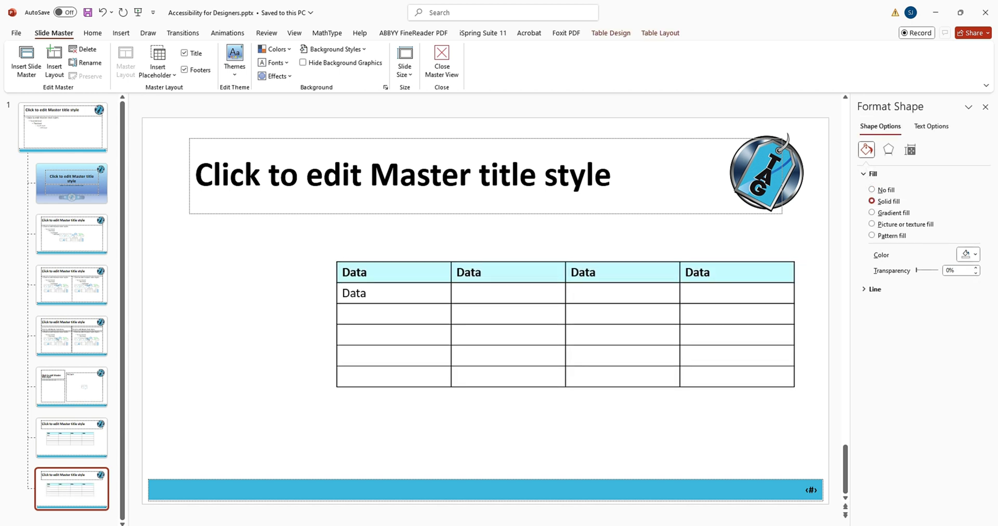
click(733, 261)
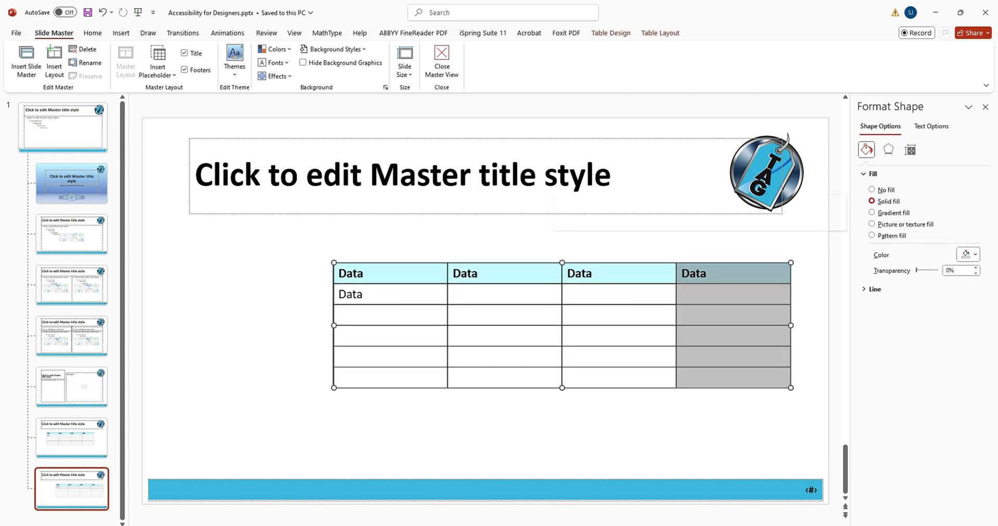
right_click(730, 273)
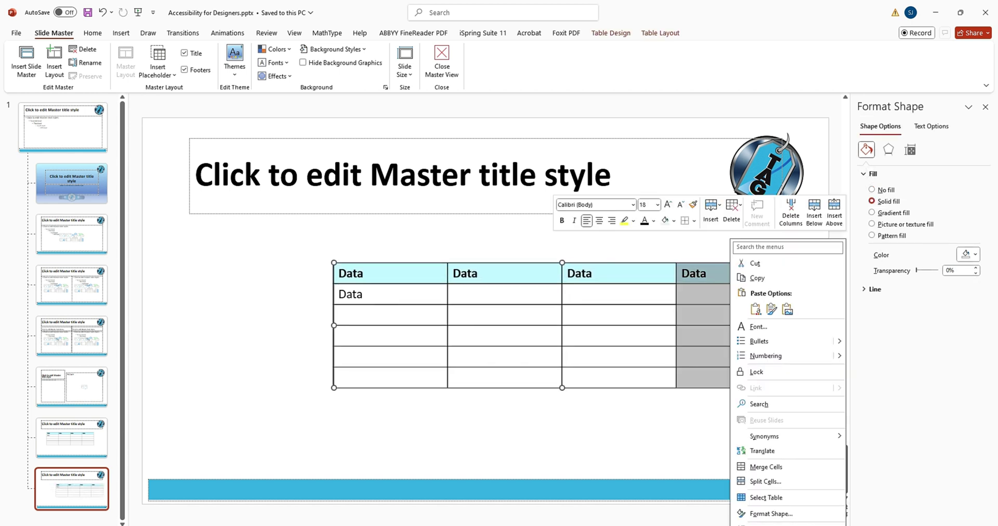
click(791, 212)
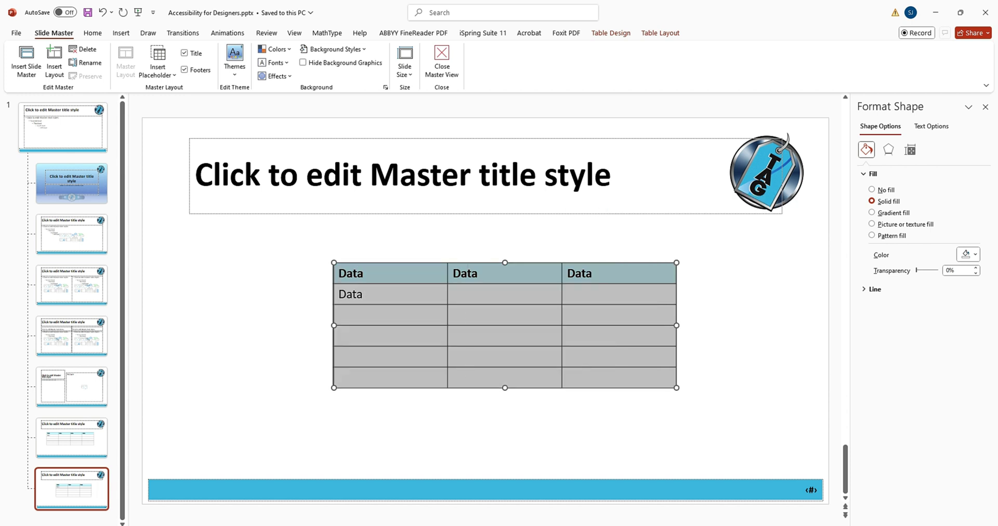
Narrow the columns, shrink the table to 5 inches wide, and move it right
drag(448, 325, 479, 325)
drag(677, 325, 630, 325)
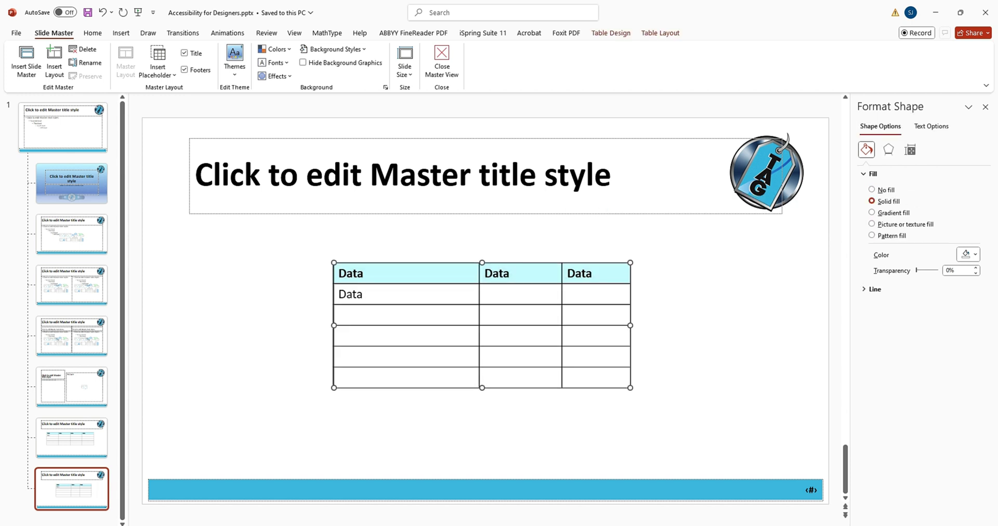
drag(480, 325, 423, 325)
drag(562, 325, 518, 325)
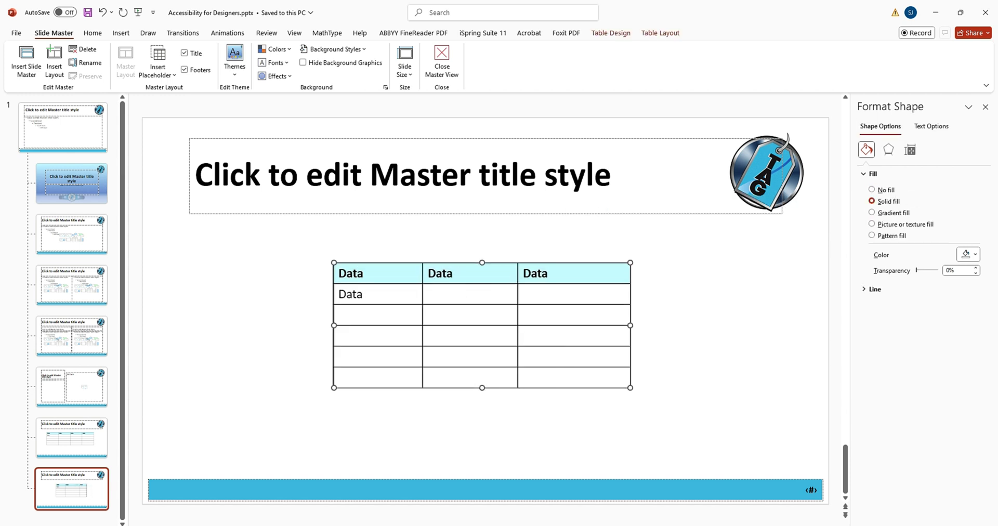
drag(395, 263, 421, 263)
click(660, 33)
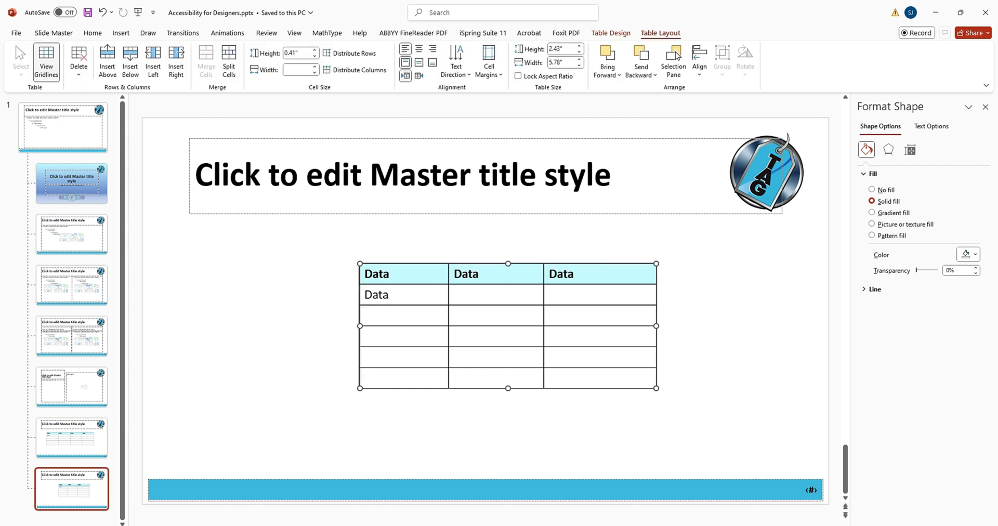
mouse_move(598, 378)
mouse_down()
mouse_move(405, 294)
mouse_move(405, 274)
mouse_up()
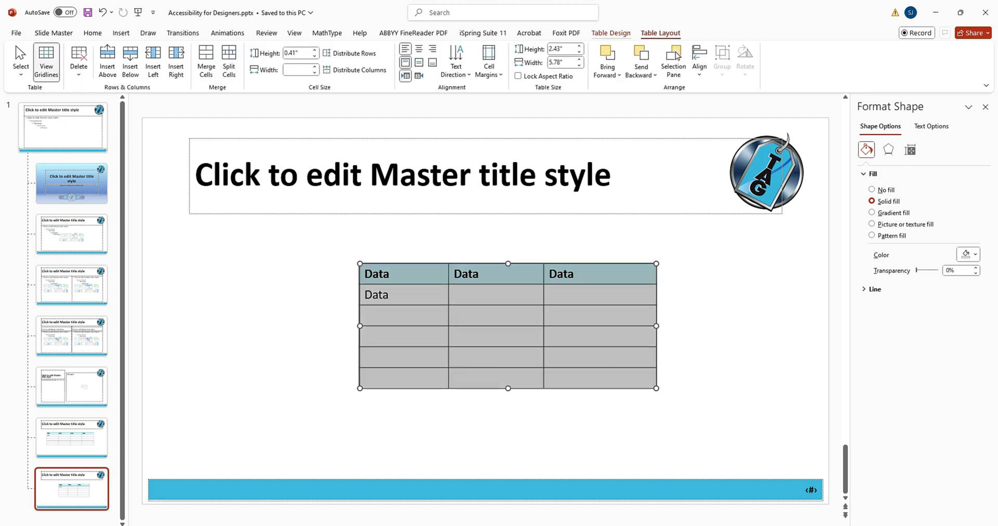
drag(657, 326, 617, 326)
drag(396, 263, 554, 262)
key(Escape)
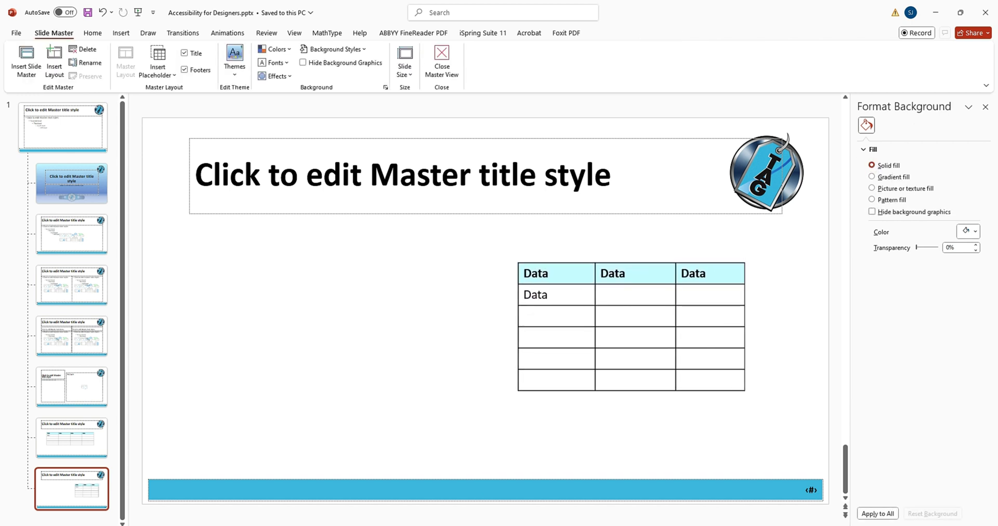
Draw a Content placeholder on the left side of the layout beside the table
click(158, 66)
click(158, 66)
drag(196, 240, 453, 413)
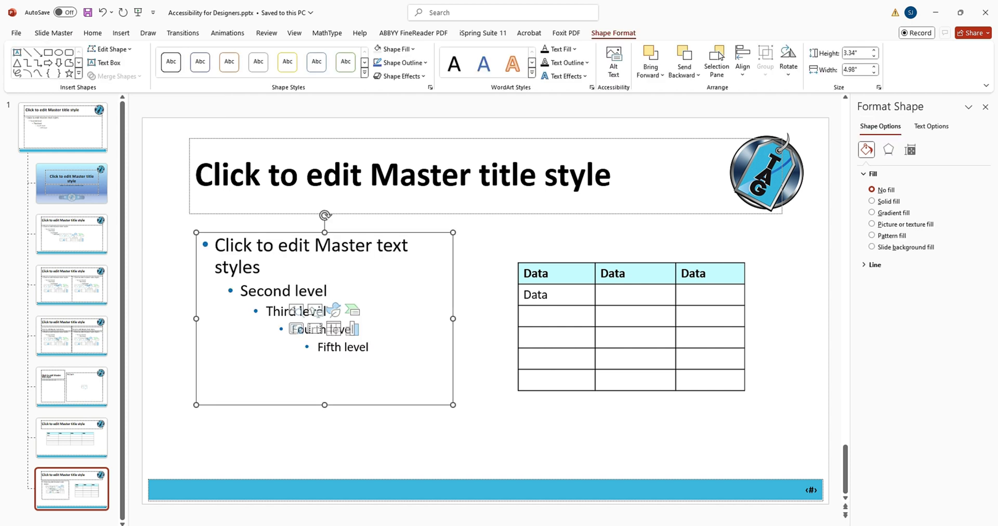